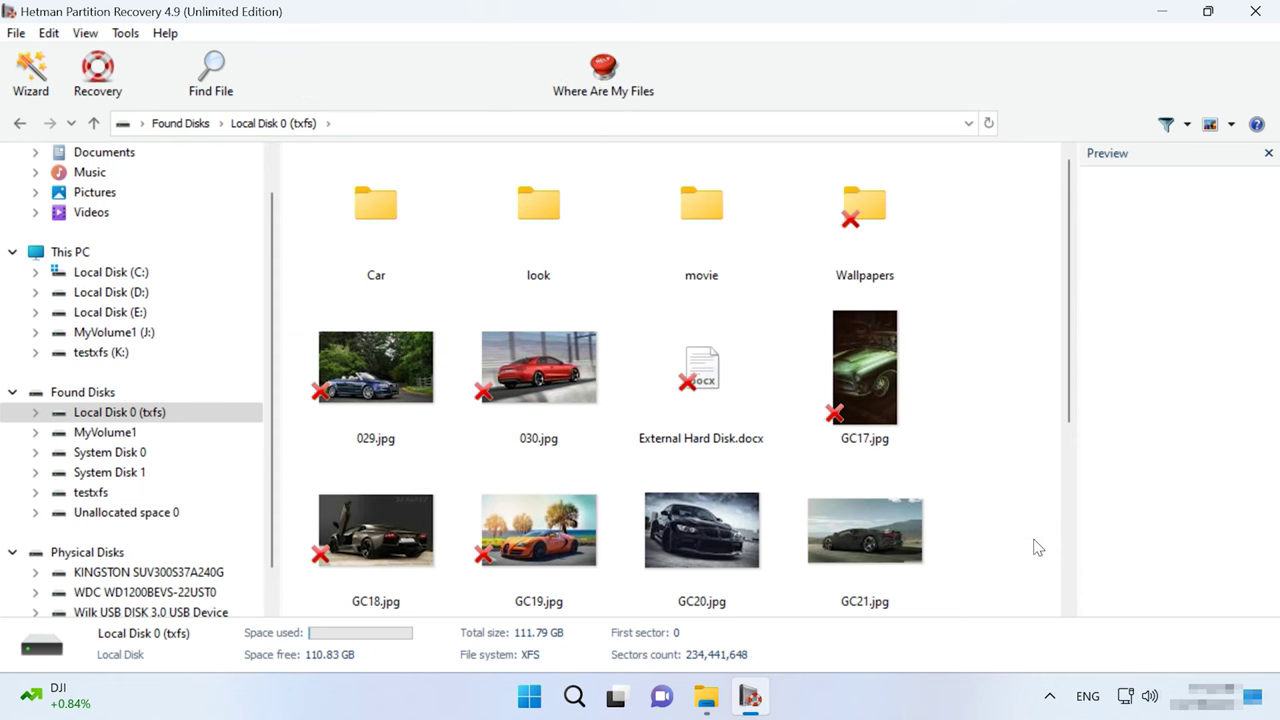
Preview the images GC17.jpg, GC21.jpg and GC19.jpg on the found disk Local Disk 0 (txfs)
scroll(1036, 545, "down", 3)
scroll(1033, 541, "up", 3)
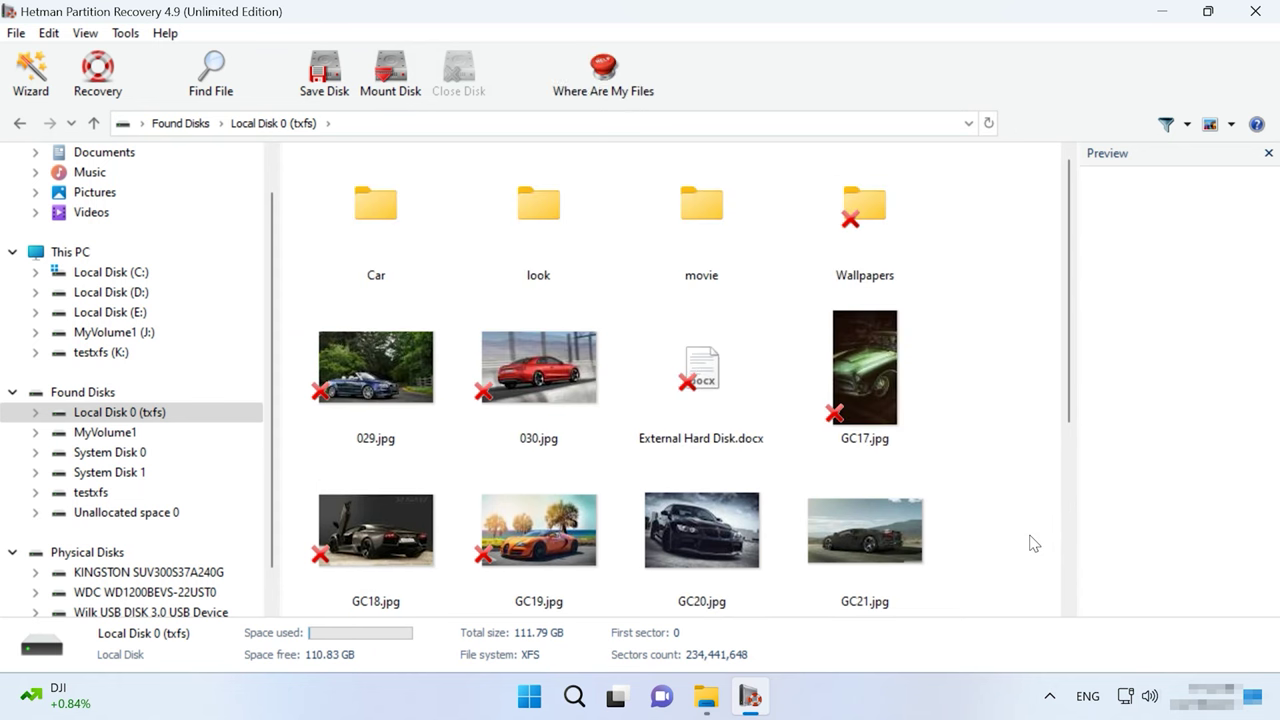
left_click(884, 420)
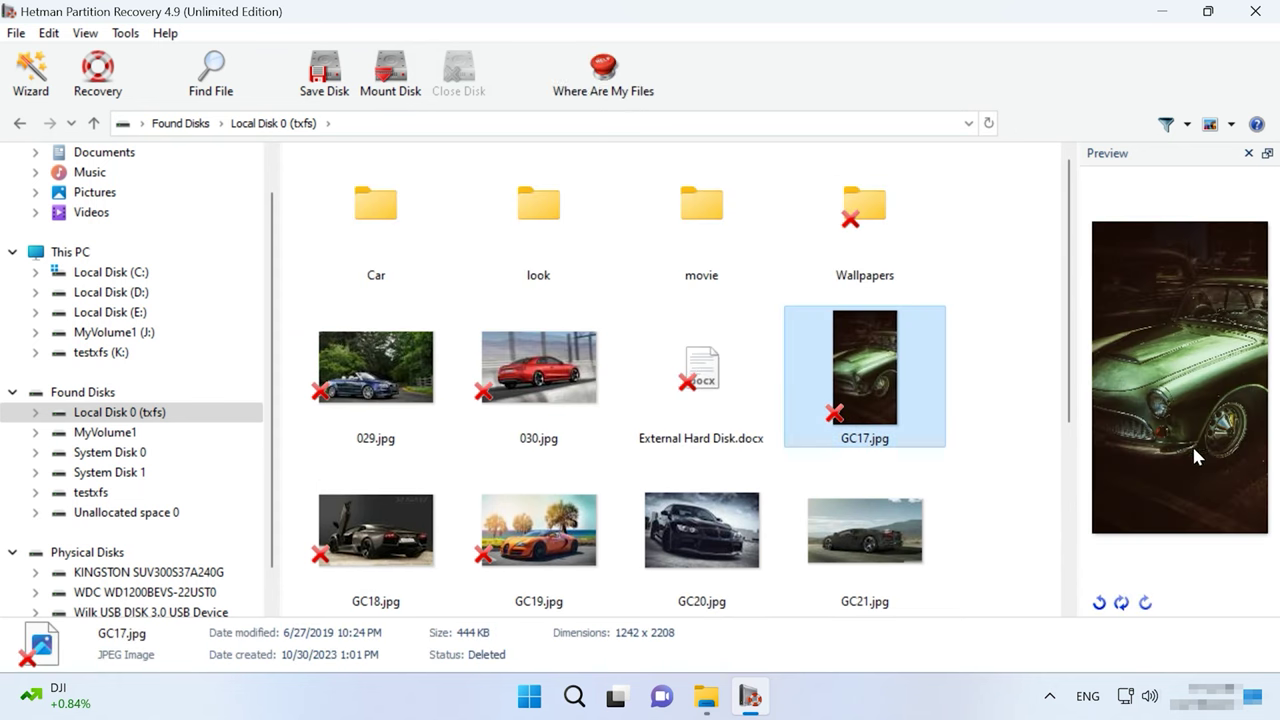
left_click(850, 535)
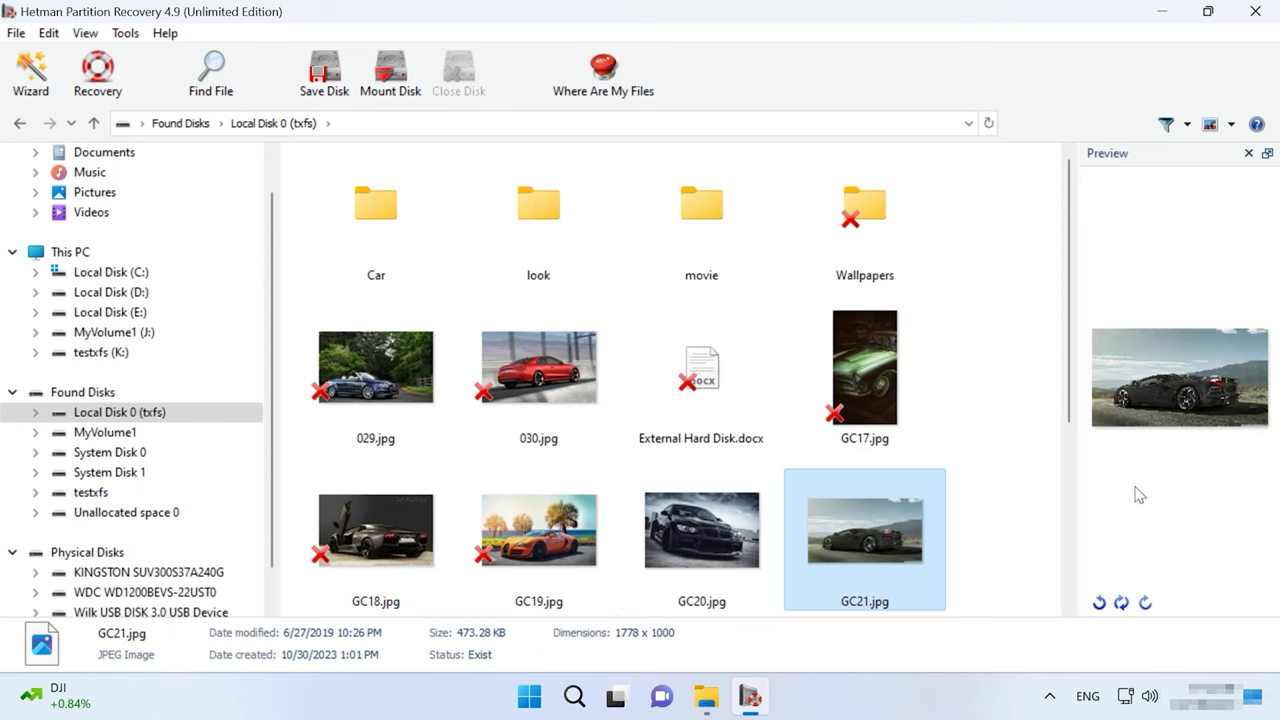
left_click(512, 520)
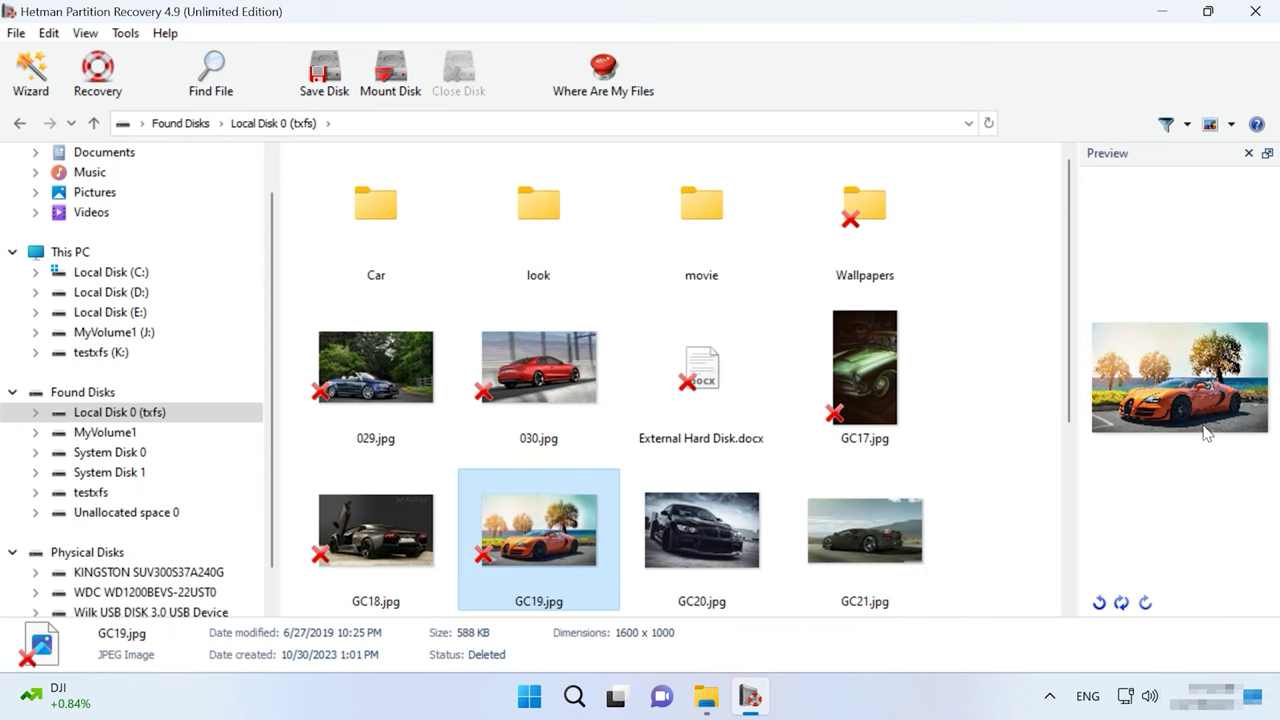
Browse the images in the Car folder of Local Disk 0 (txfs) and return to the disk's root
double_click(396, 250)
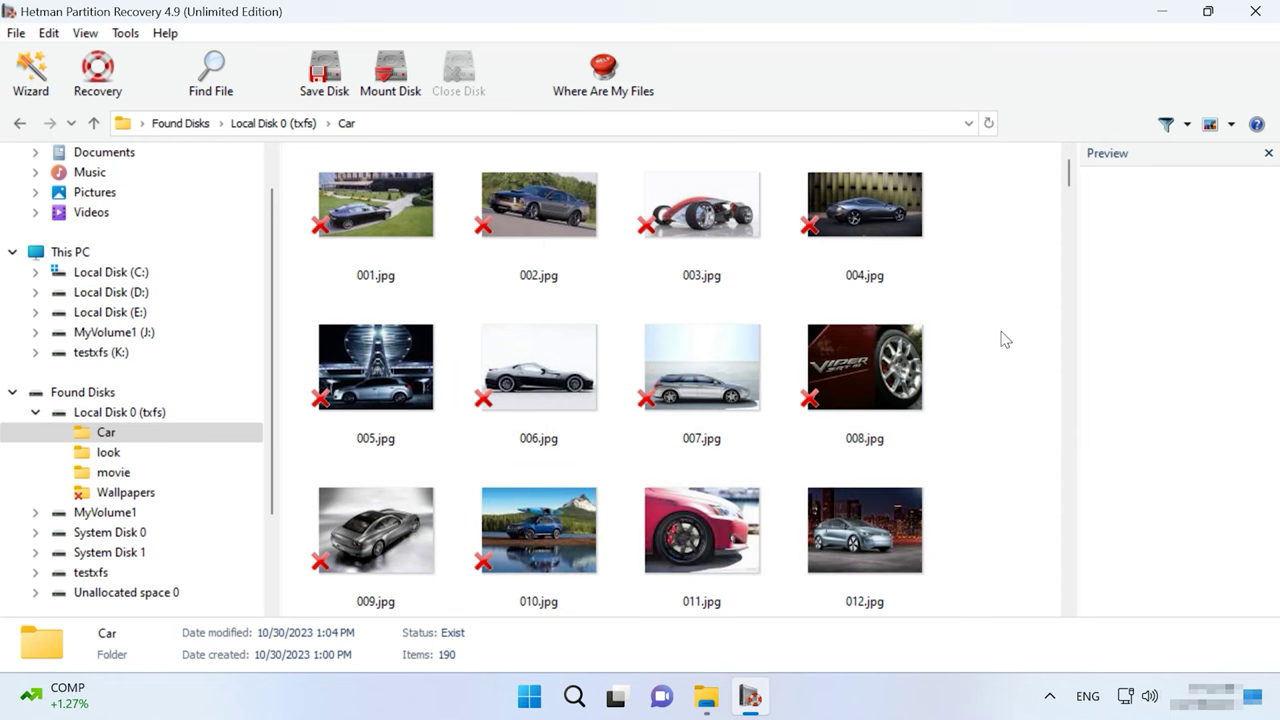
scroll(1005, 340, "down", 15)
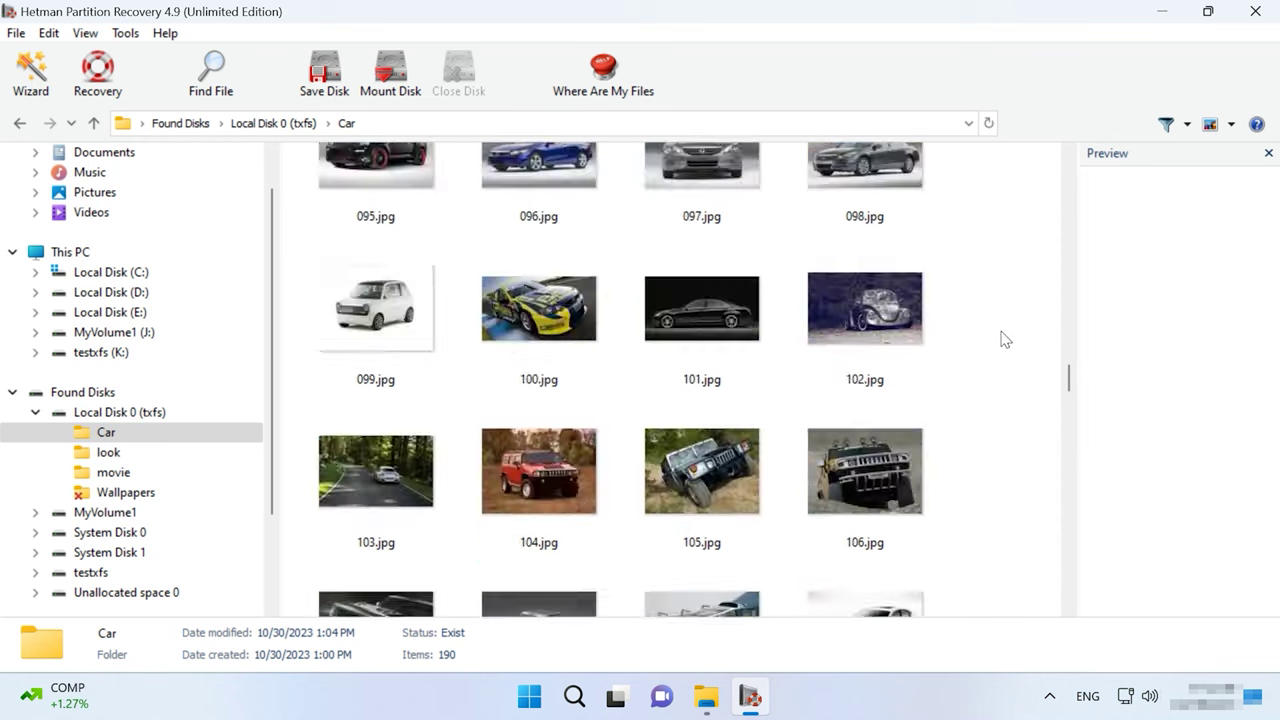
scroll(1005, 340, "down", 5)
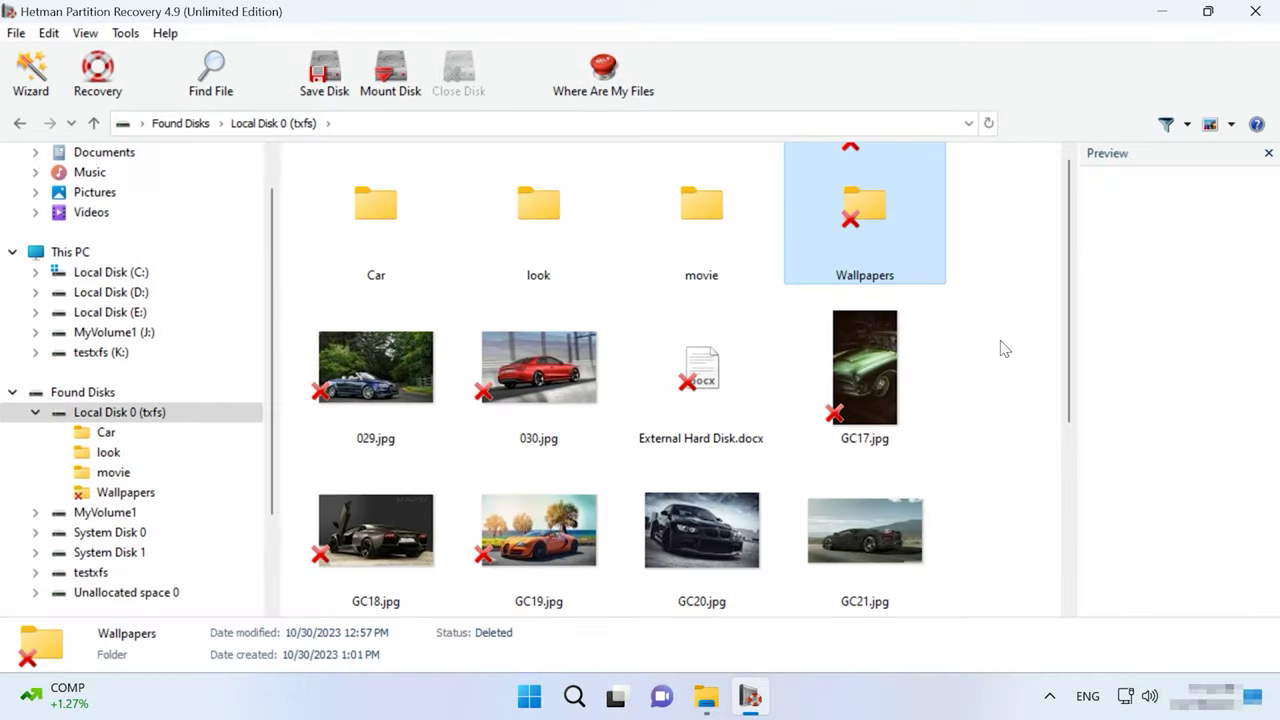
Recover GC18.jpg, GC19.jpg, GC20.jpg and GC21.jpg by saving them to hard disk at C:\111\ with folder structure and alternate data streams restored
scroll(1005, 349, "down", 3)
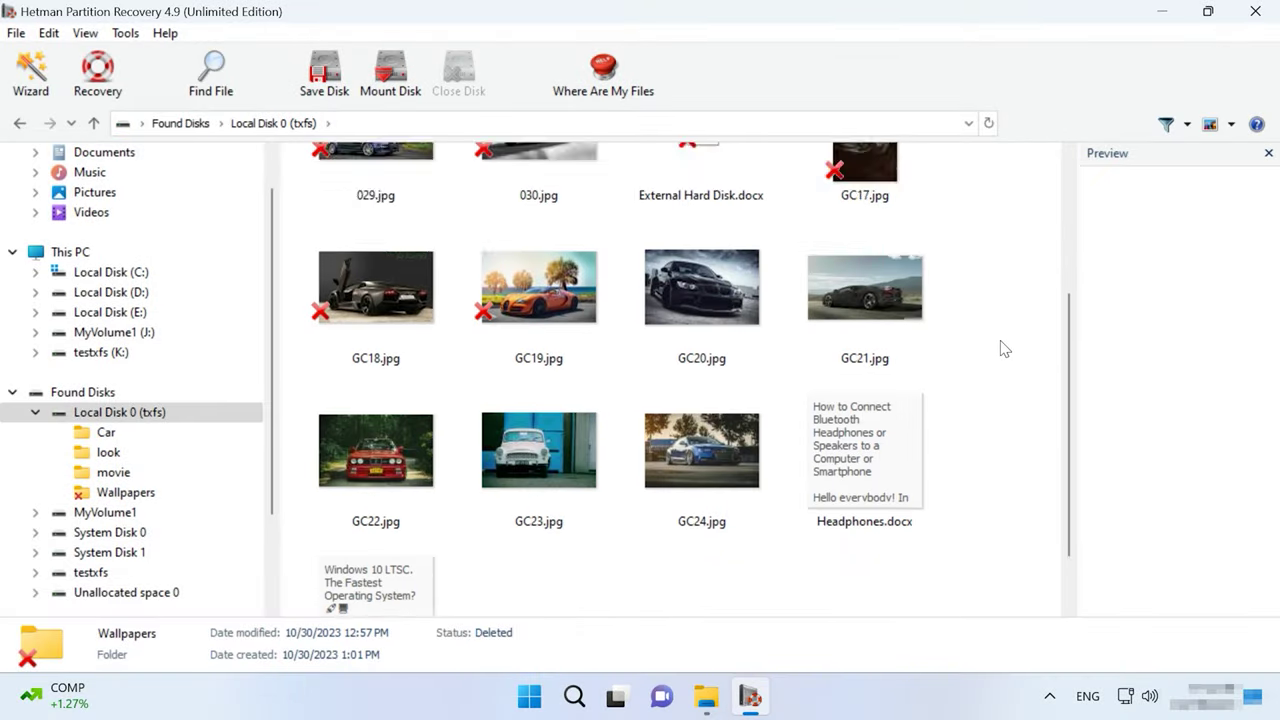
left_click_drag(992, 229, 345, 238)
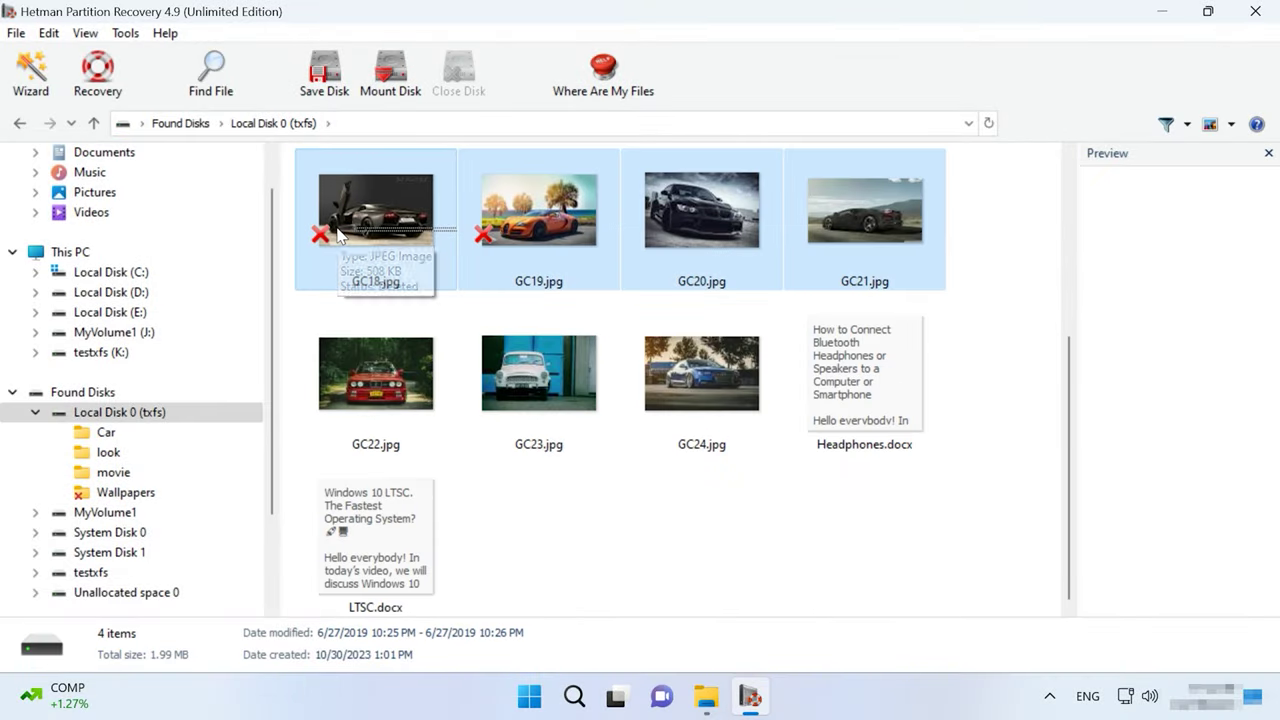
left_click(96, 90)
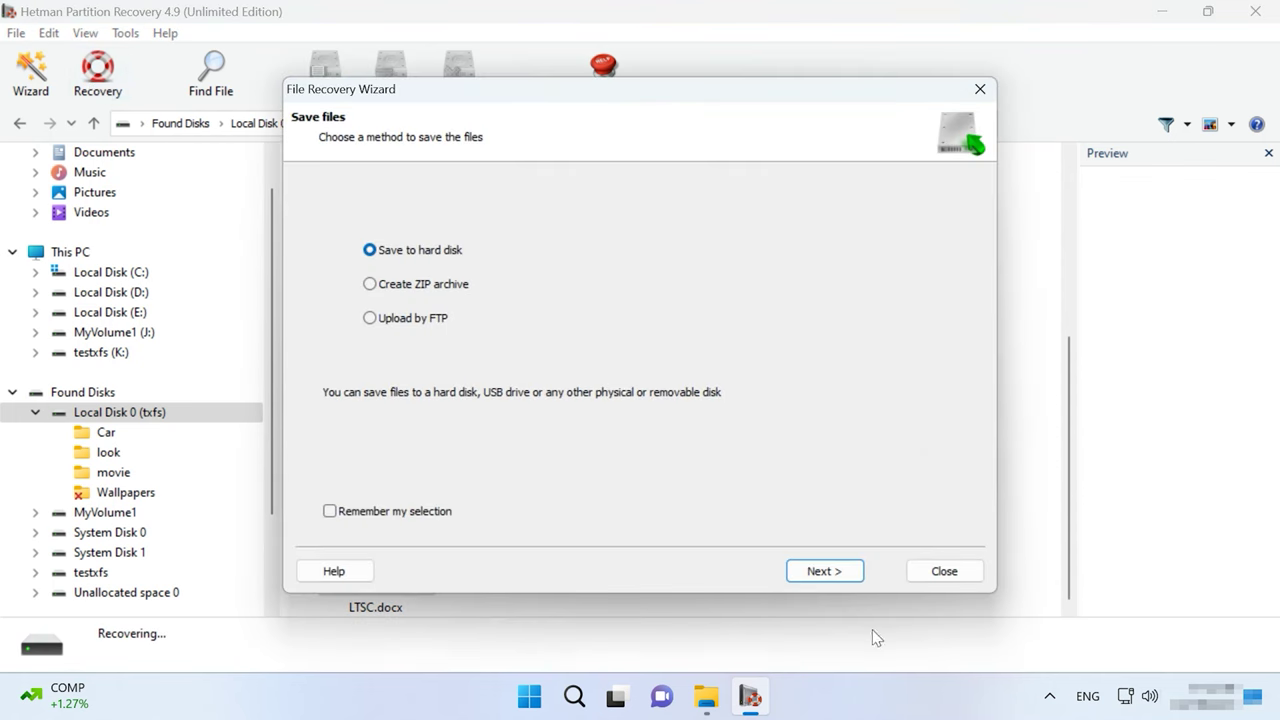
left_click(838, 571)
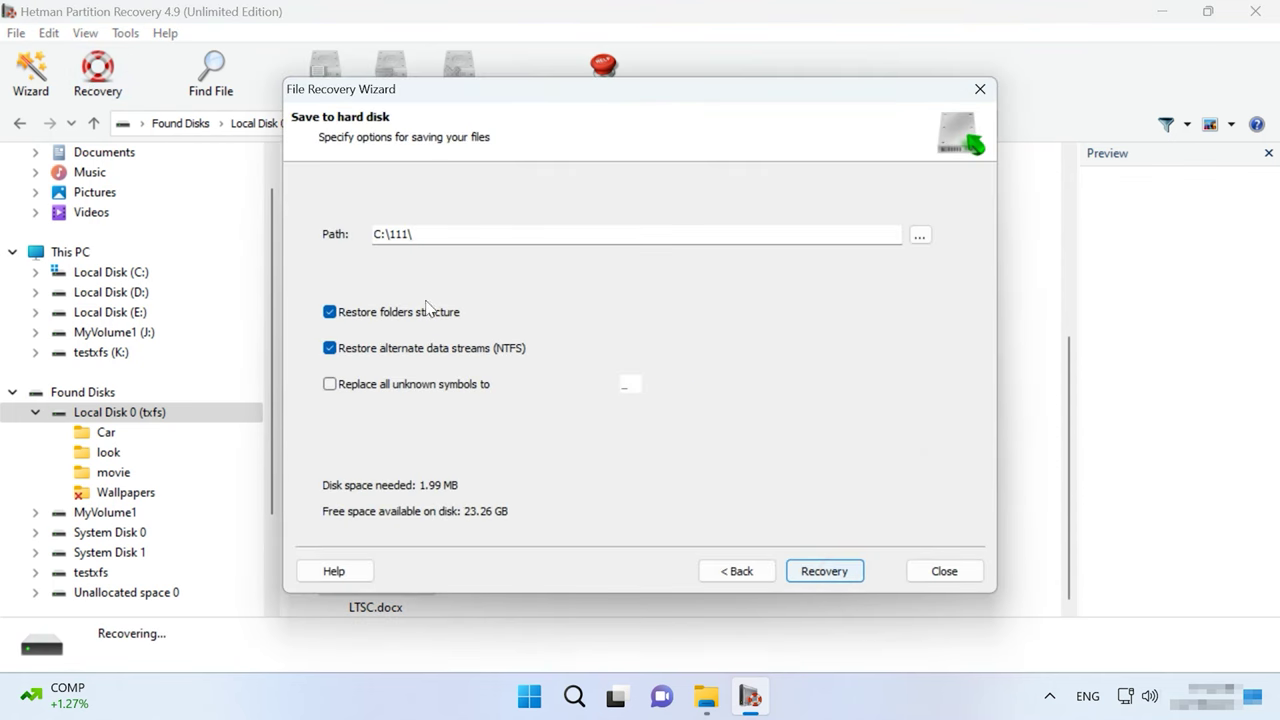
left_click(823, 571)
left_click(822, 572)
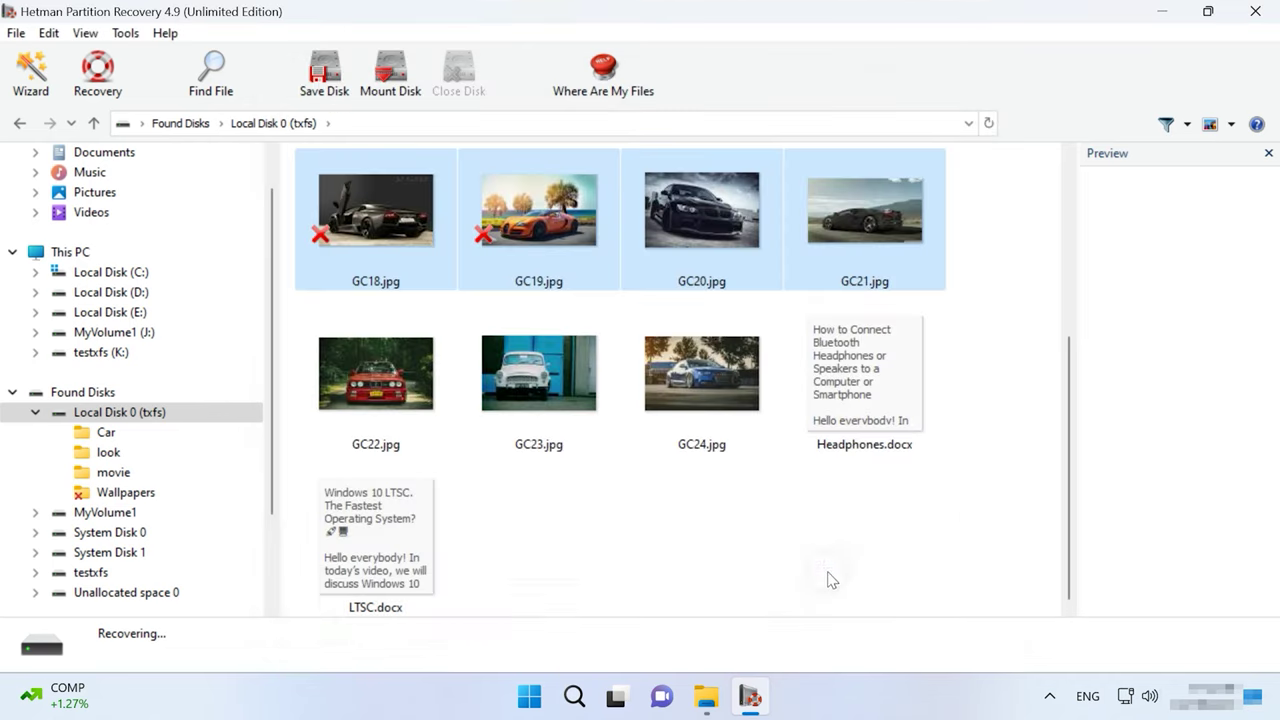
Switch to File Explorer and view the recovered images in C:\111, starting with GC21.jpg and going back through the previous ones
left_click(706, 697)
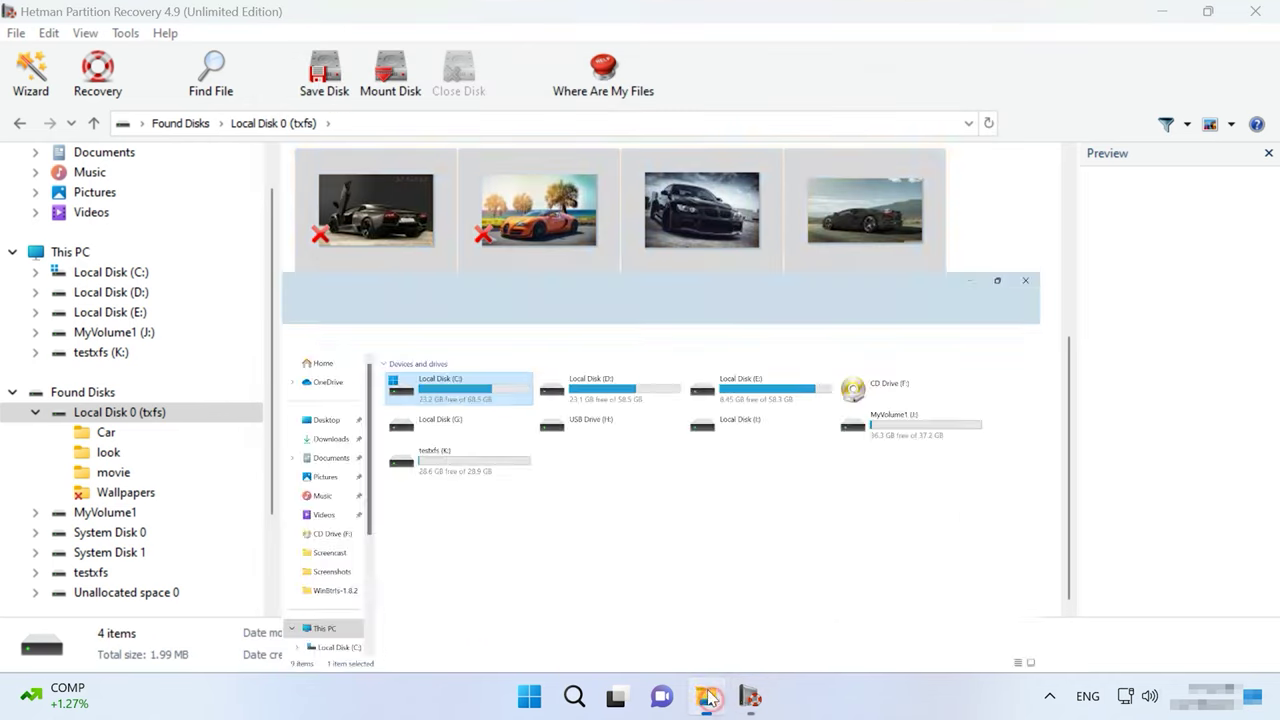
double_click(318, 217)
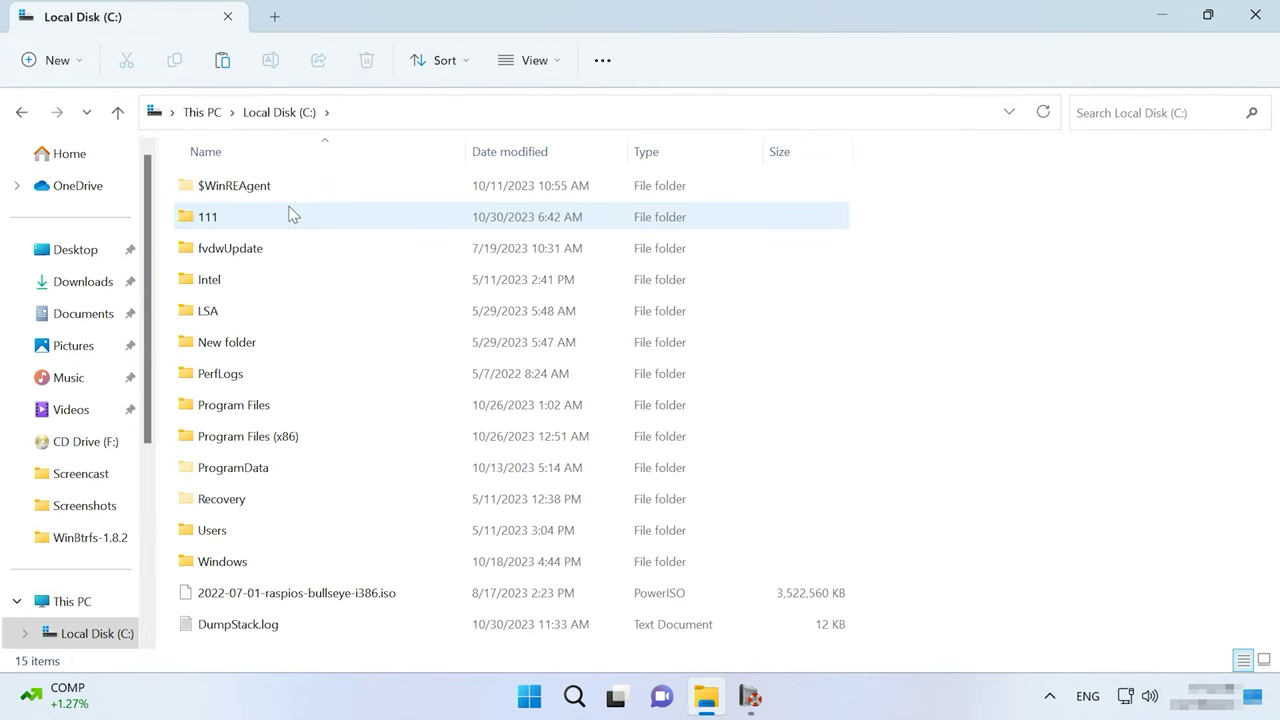
double_click(288, 211)
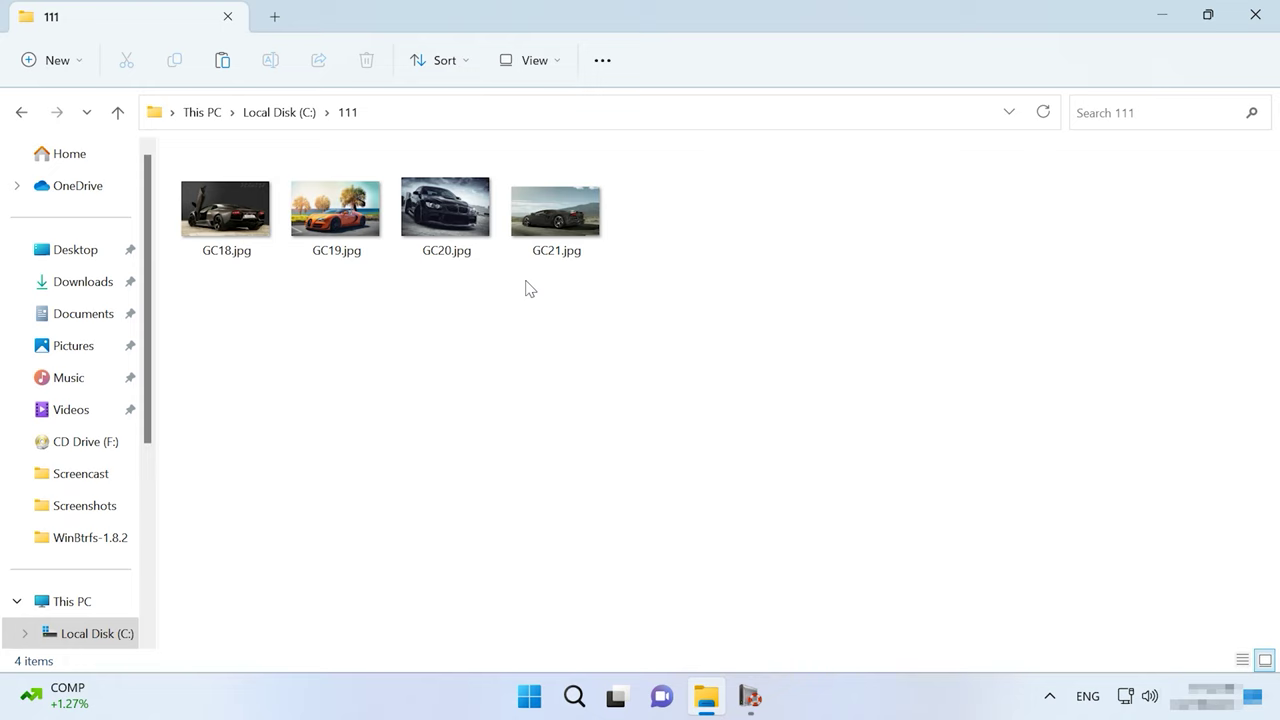
double_click(527, 222)
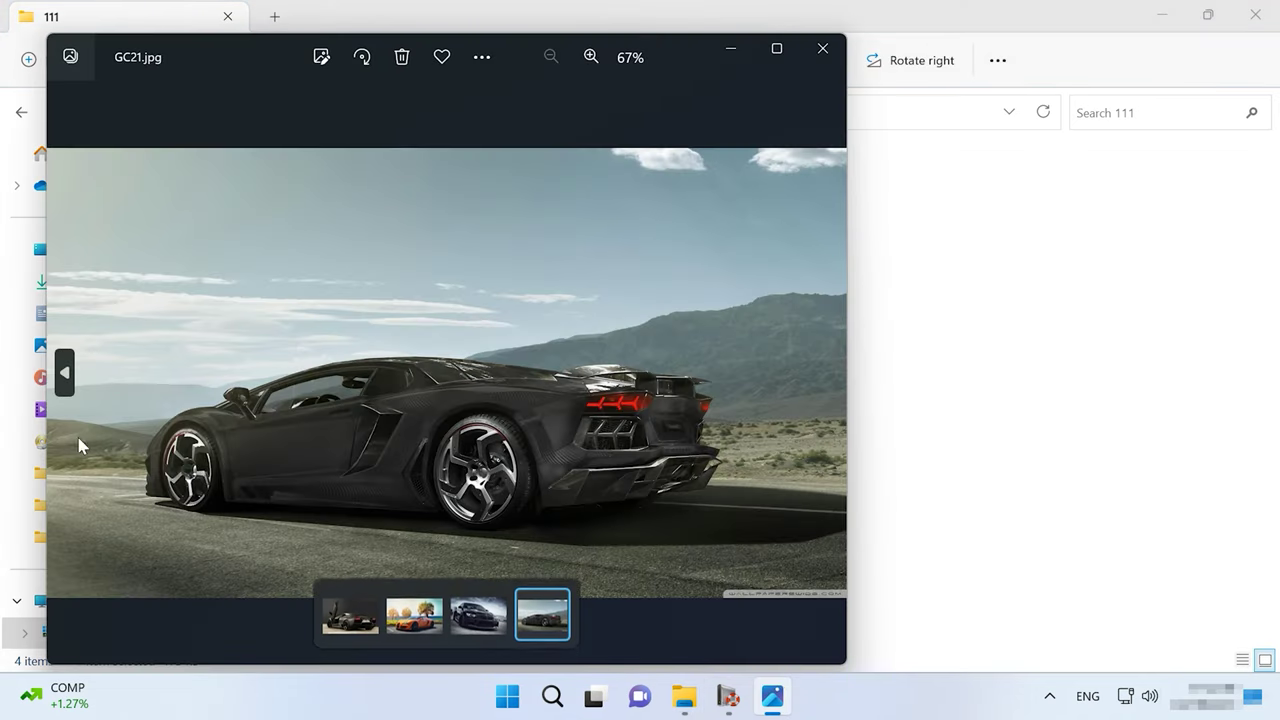
left_click(65, 373)
left_click(66, 375)
left_click(66, 375)
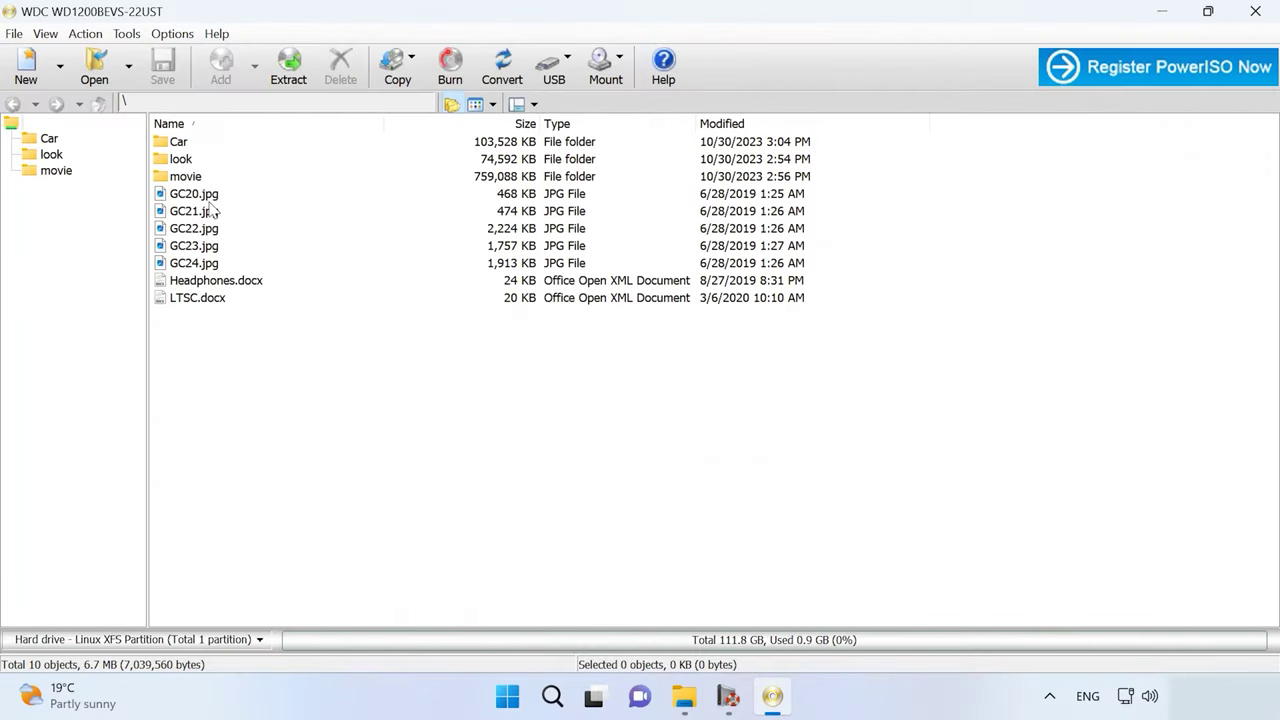
In PowerISO, view GC20.jpg and GC21.jpg from the XFS drive's root and close each image
left_click(208, 197)
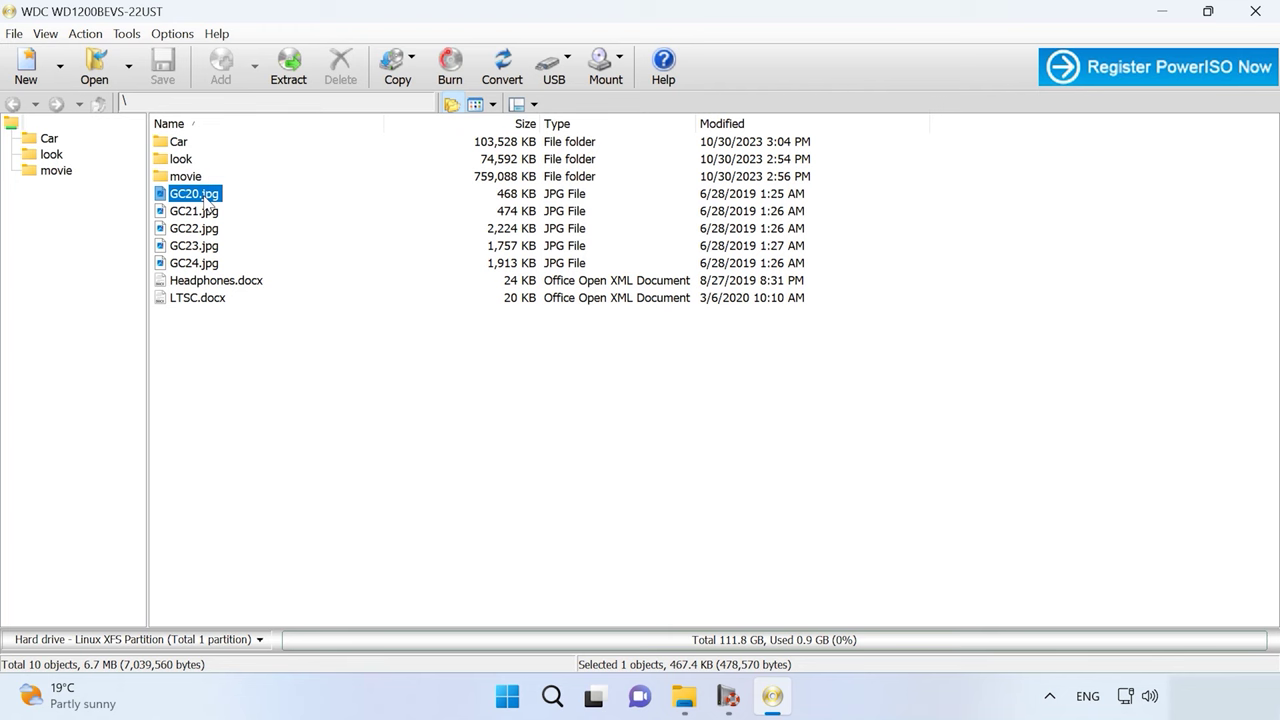
double_click(205, 196)
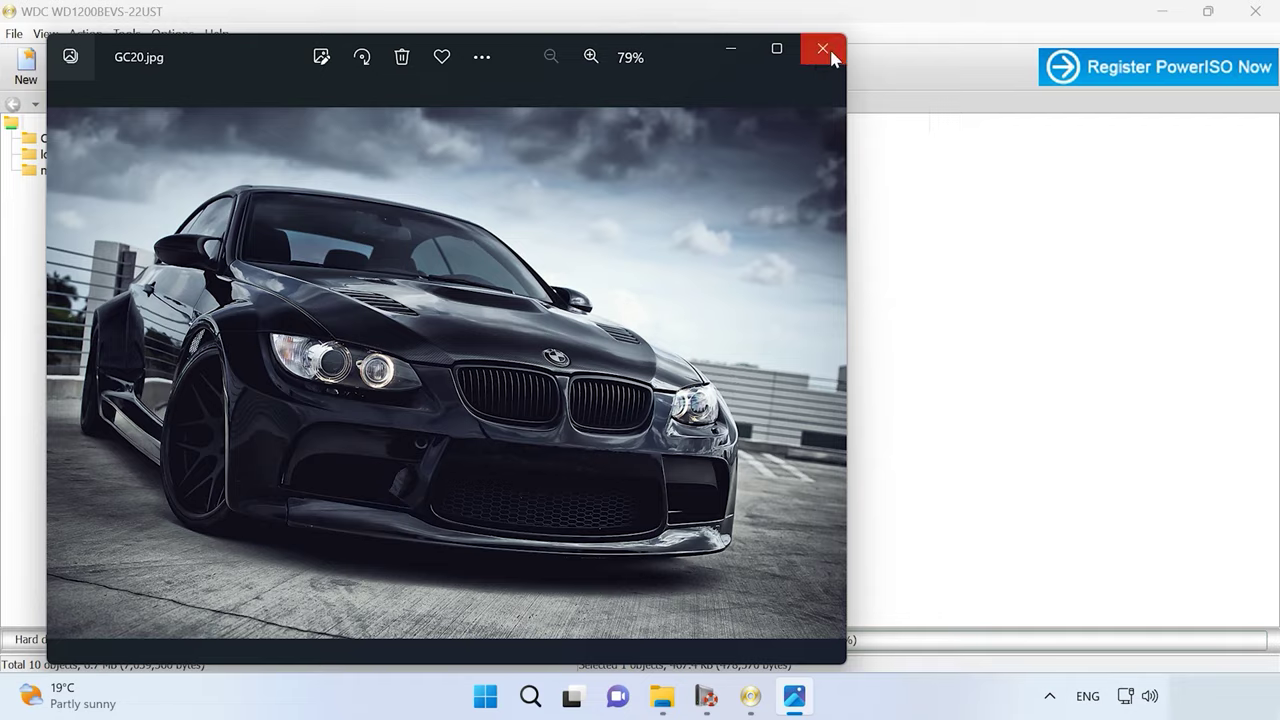
left_click(822, 48)
left_click(210, 212)
double_click(210, 212)
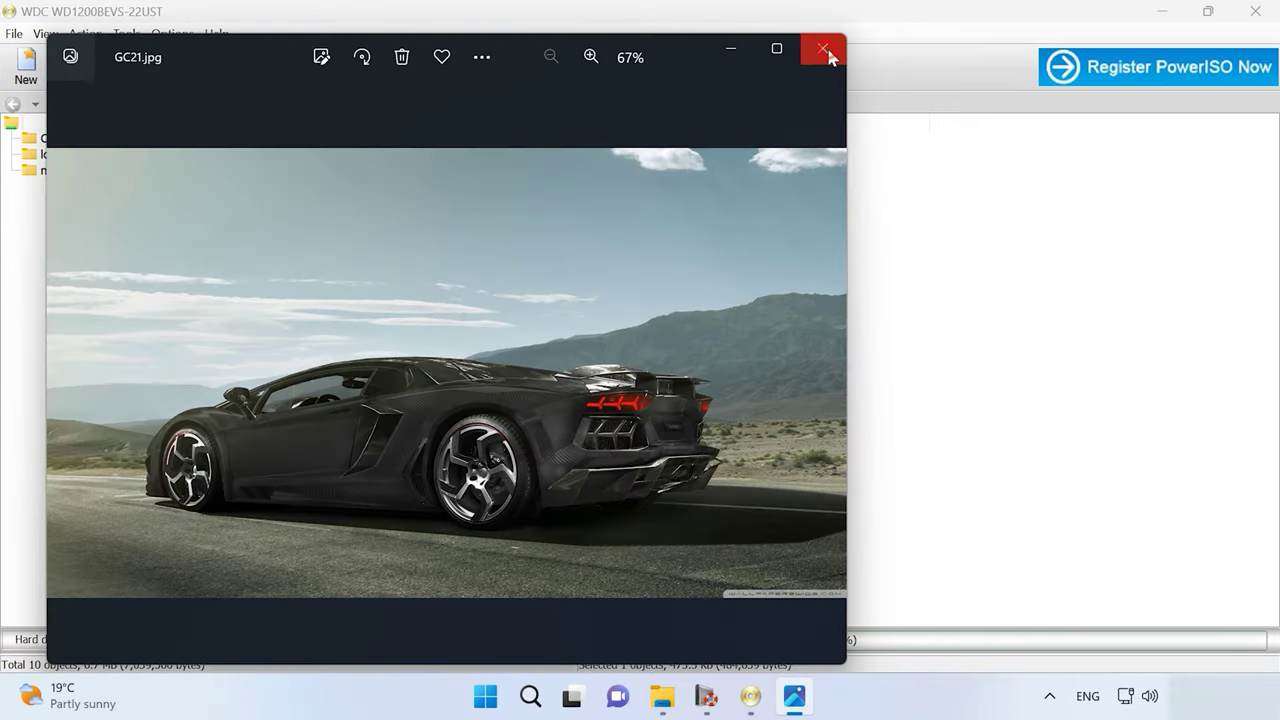
left_click(823, 48)
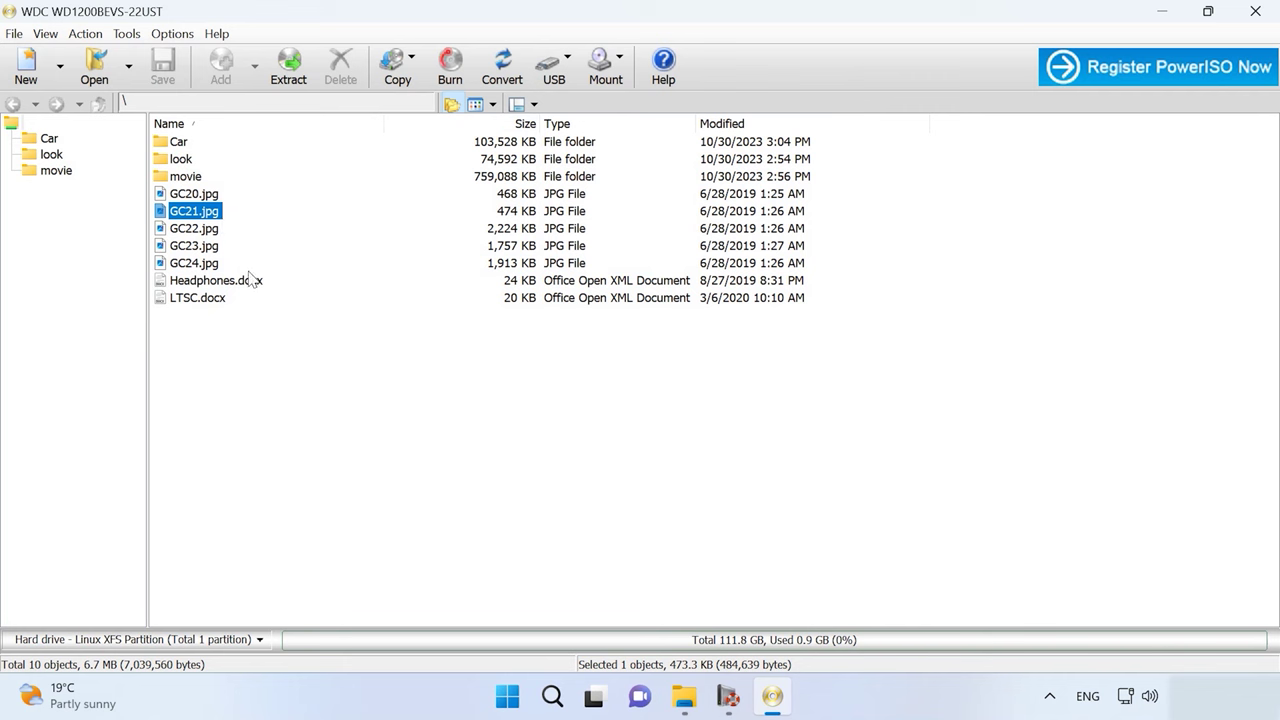
Extract the selected files GC20.jpg, GC21.jpg, GC22.jpg and GC23.jpg to the folder 101 on Local Disk (C:)
left_click_drag(252, 250, 200, 190)
right_click(208, 212)
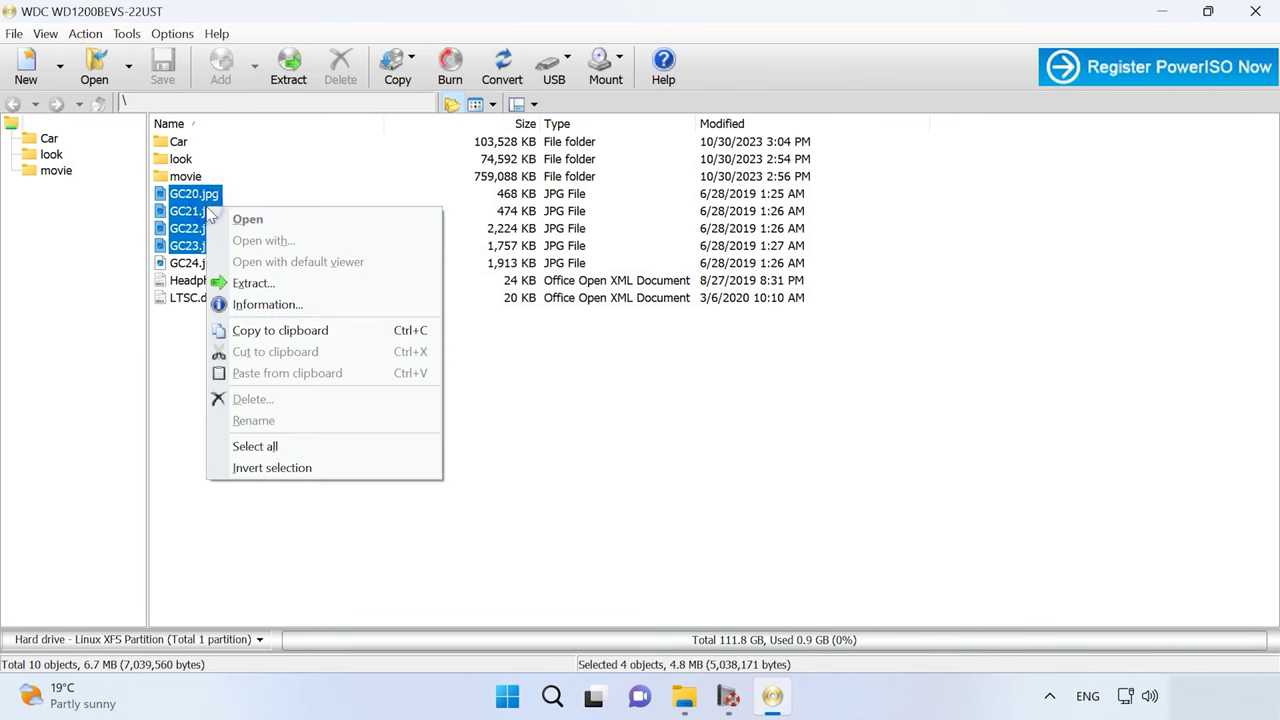
left_click(314, 288)
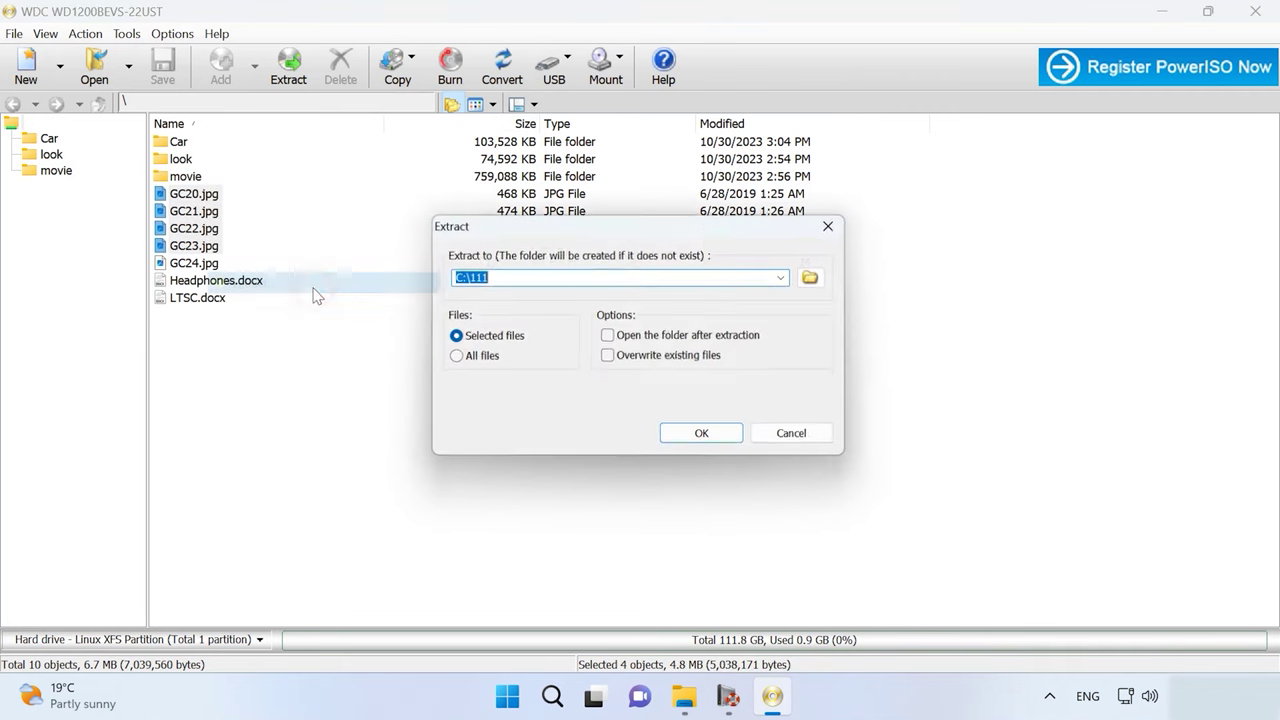
left_click(817, 277)
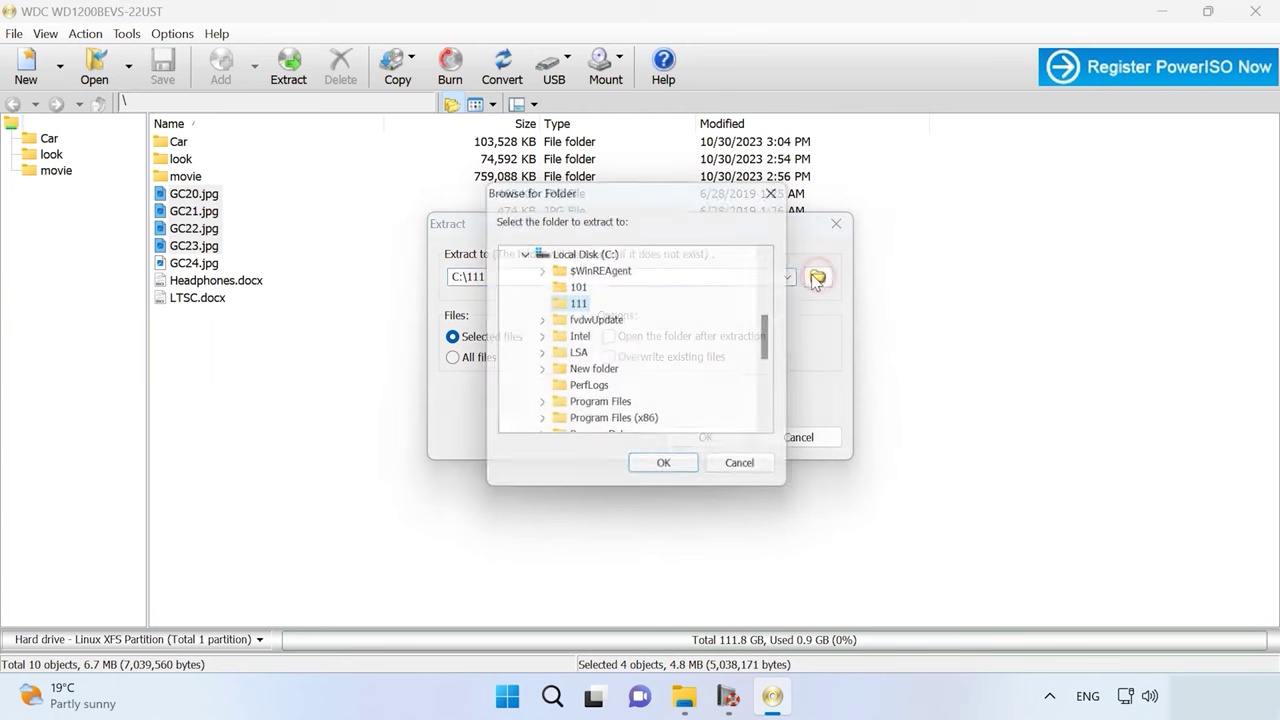
left_click(579, 286)
left_click(653, 478)
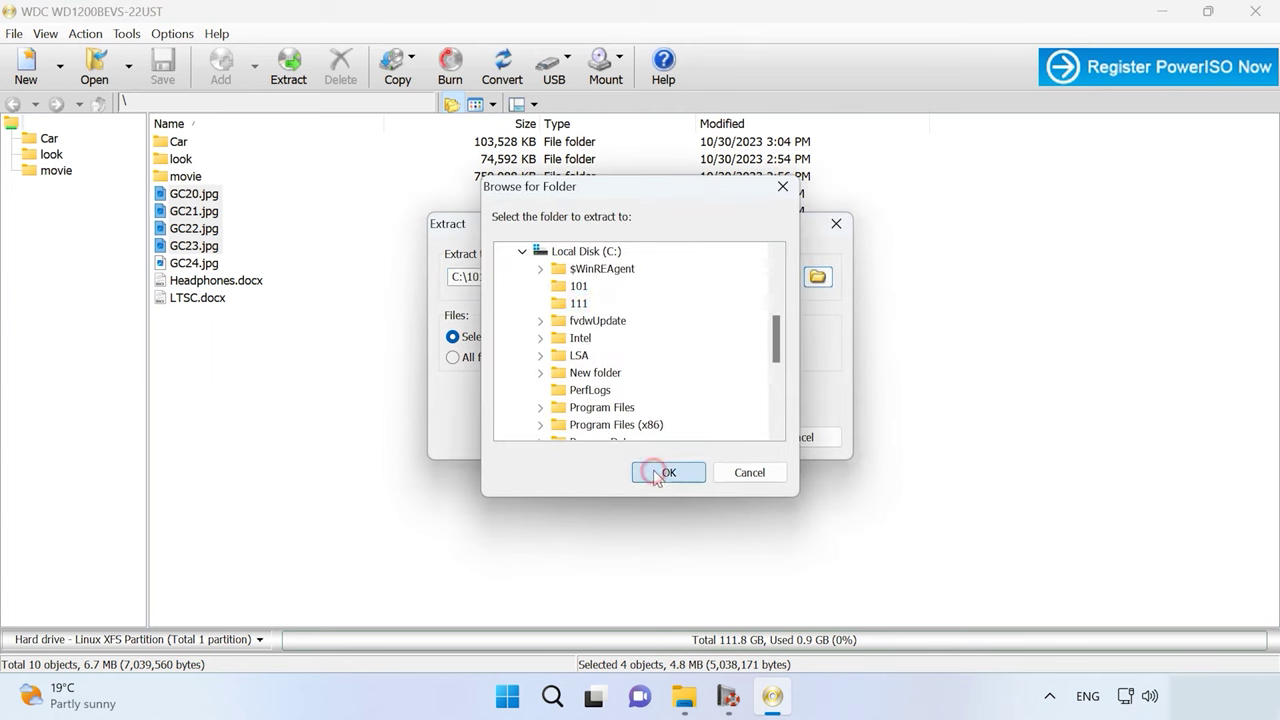
left_click(706, 438)
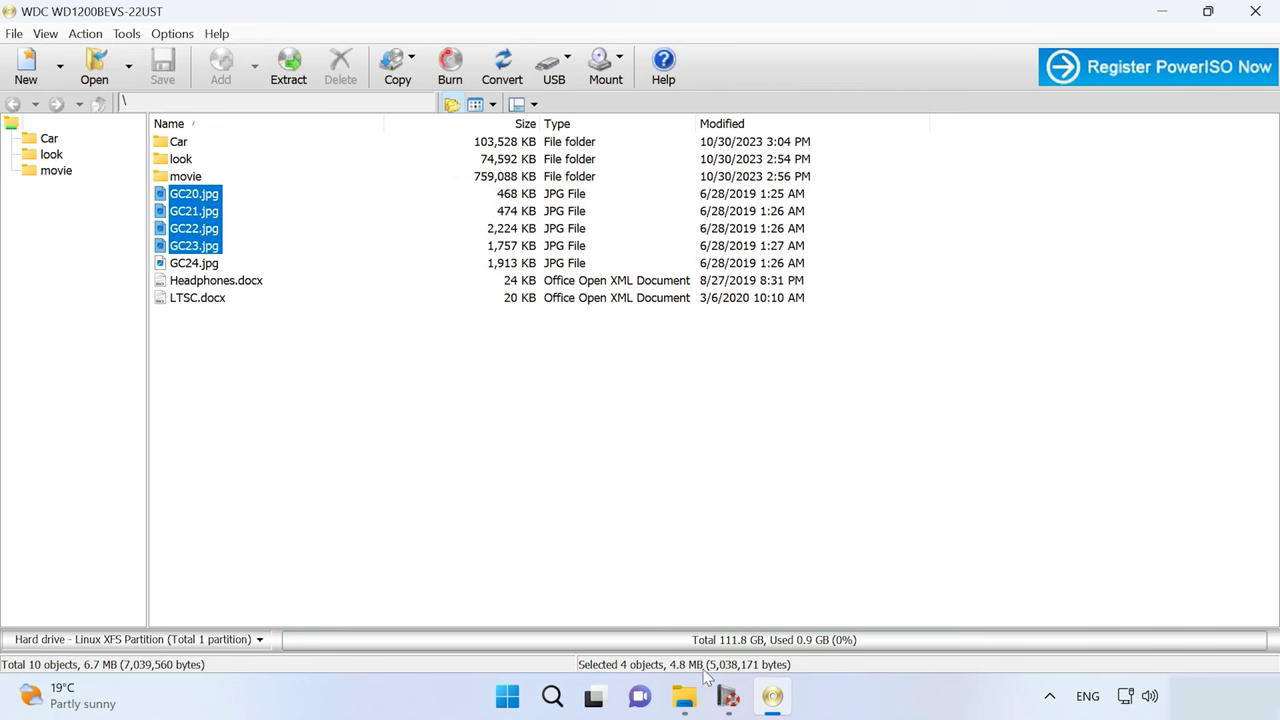
Switch to File Explorer and check the extracted images in the folder 101 on Local Disk (C:)
left_click(684, 696)
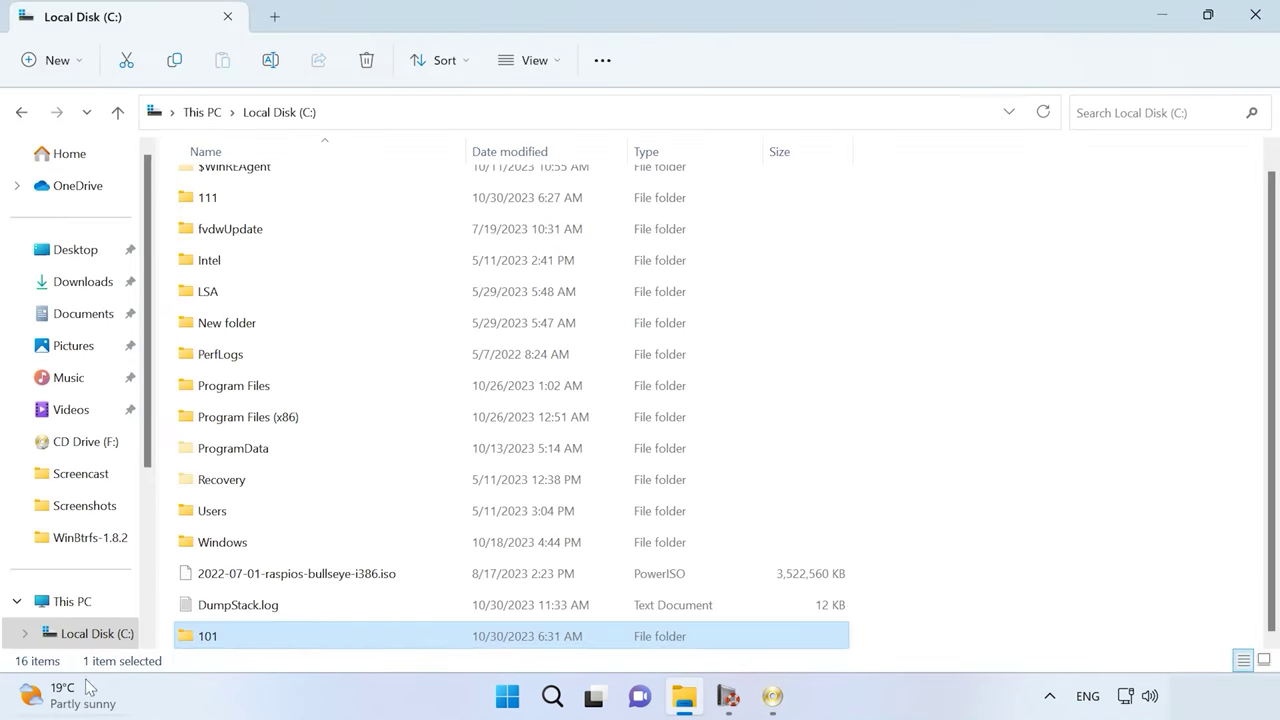
double_click(230, 637)
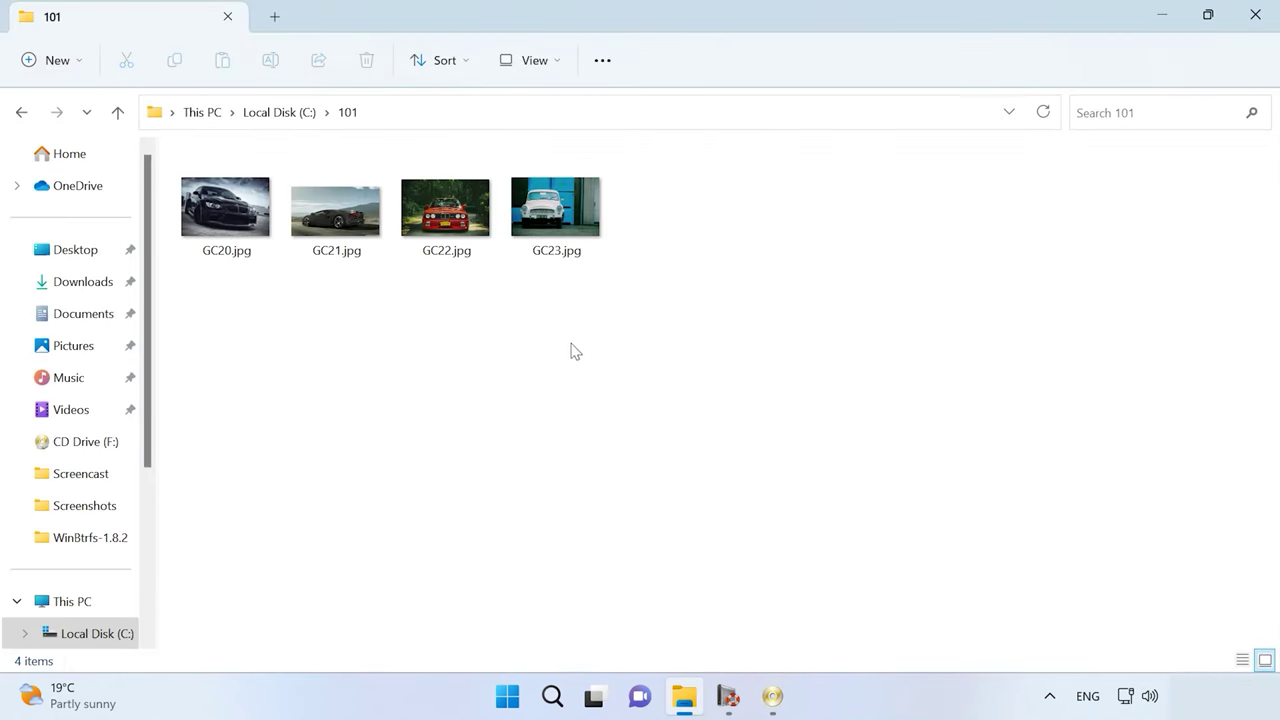
Return to PowerISO and look through the contents of the XFS drive's Car, look and movie folders
left_click(772, 696)
left_click(300, 380)
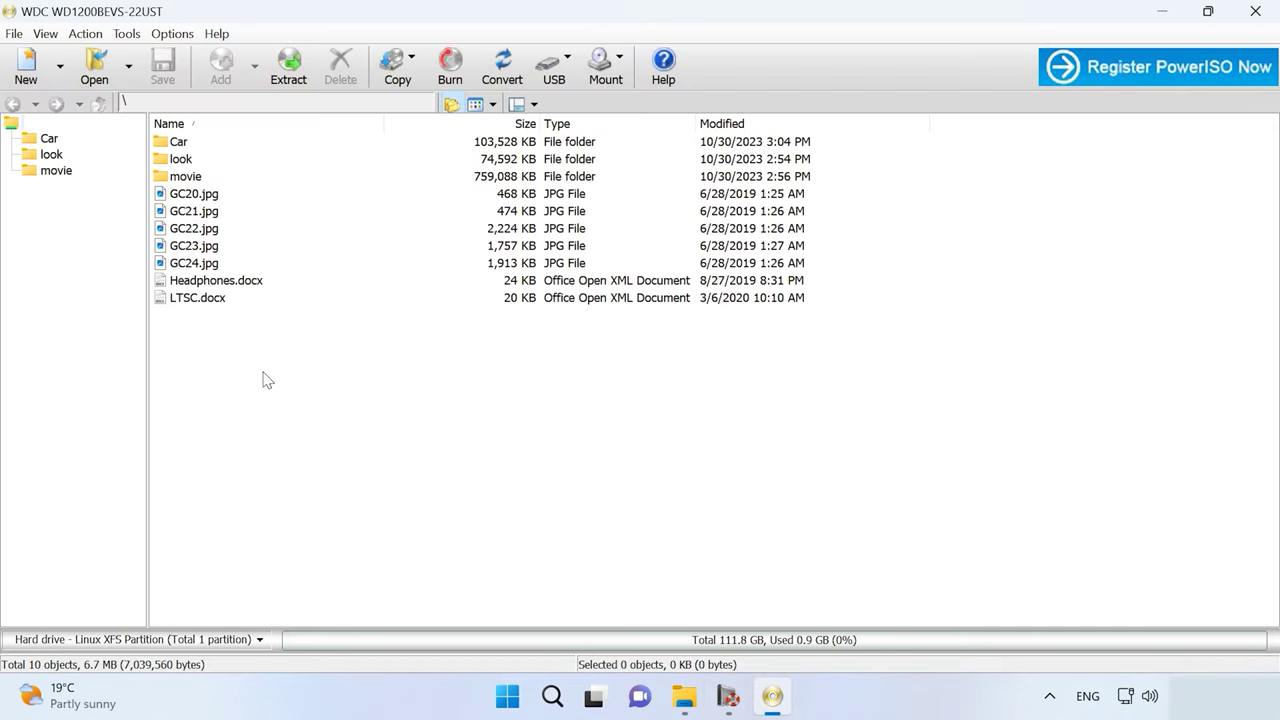
left_click(49, 139)
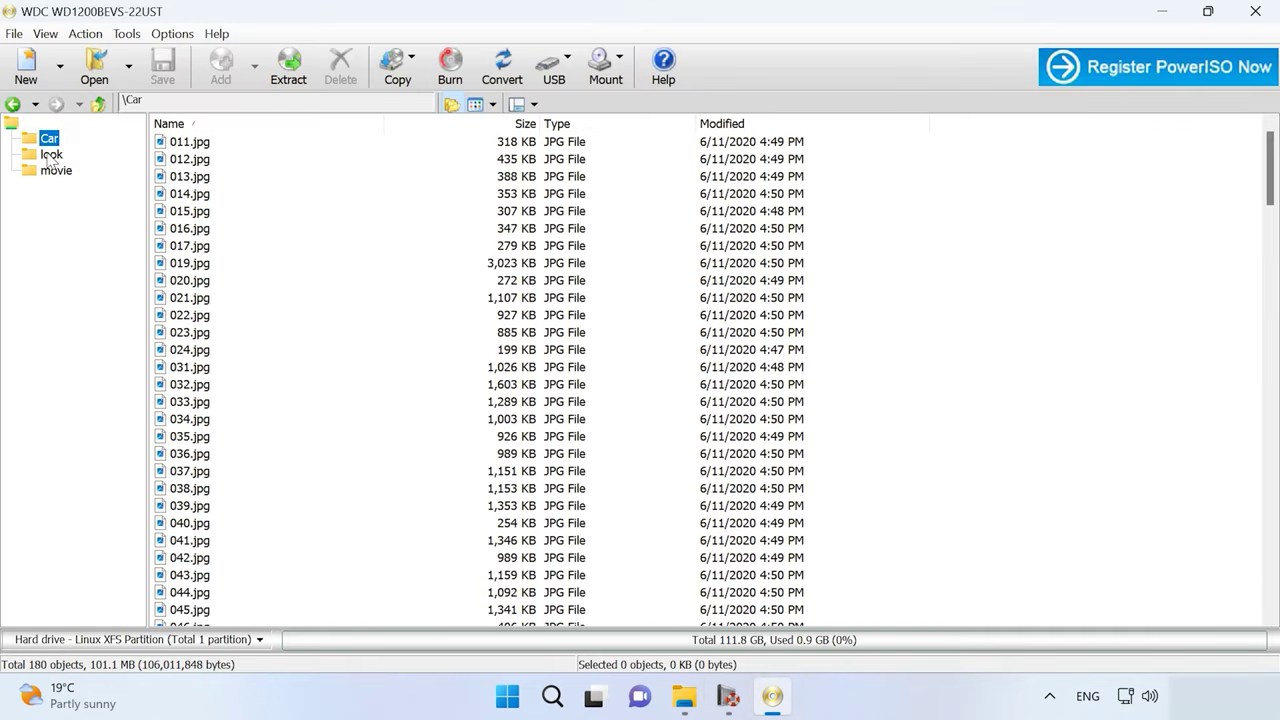
left_click(50, 156)
left_click(53, 172)
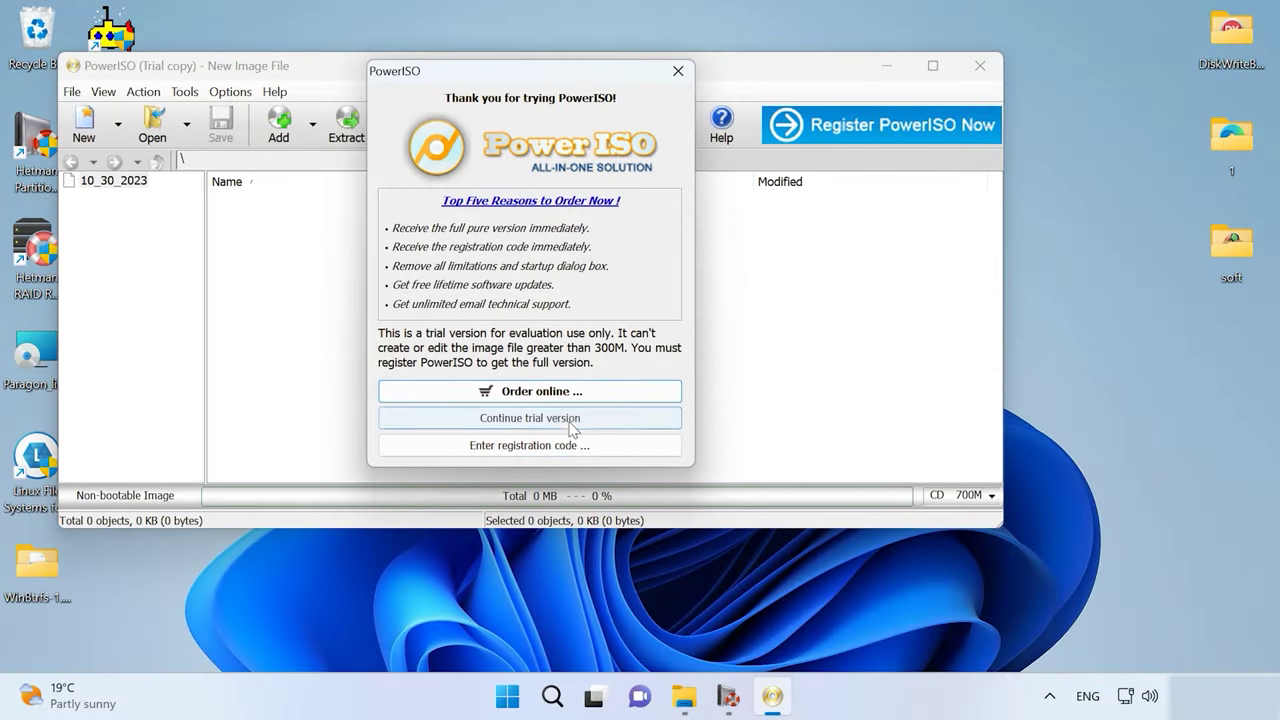
Continue the PowerISO trial and start opening a USB or hard drive, agreeing to run the program as administrator
left_click(570, 420)
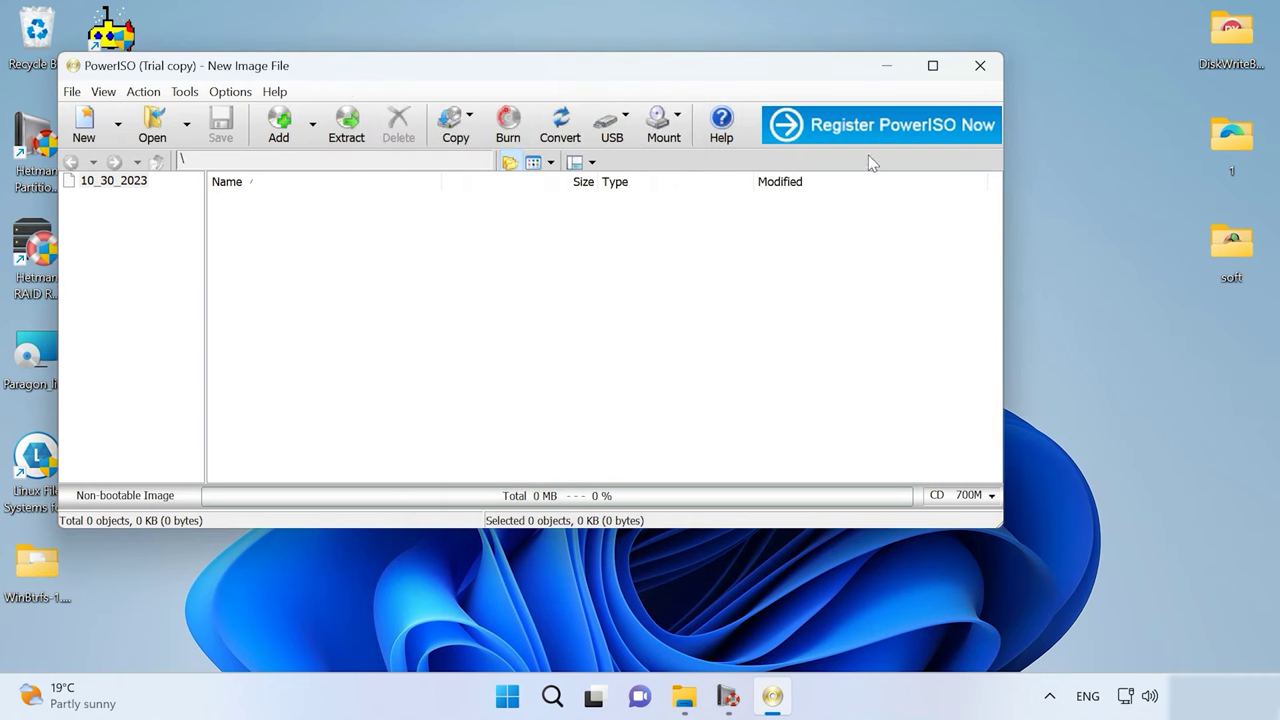
left_click(932, 66)
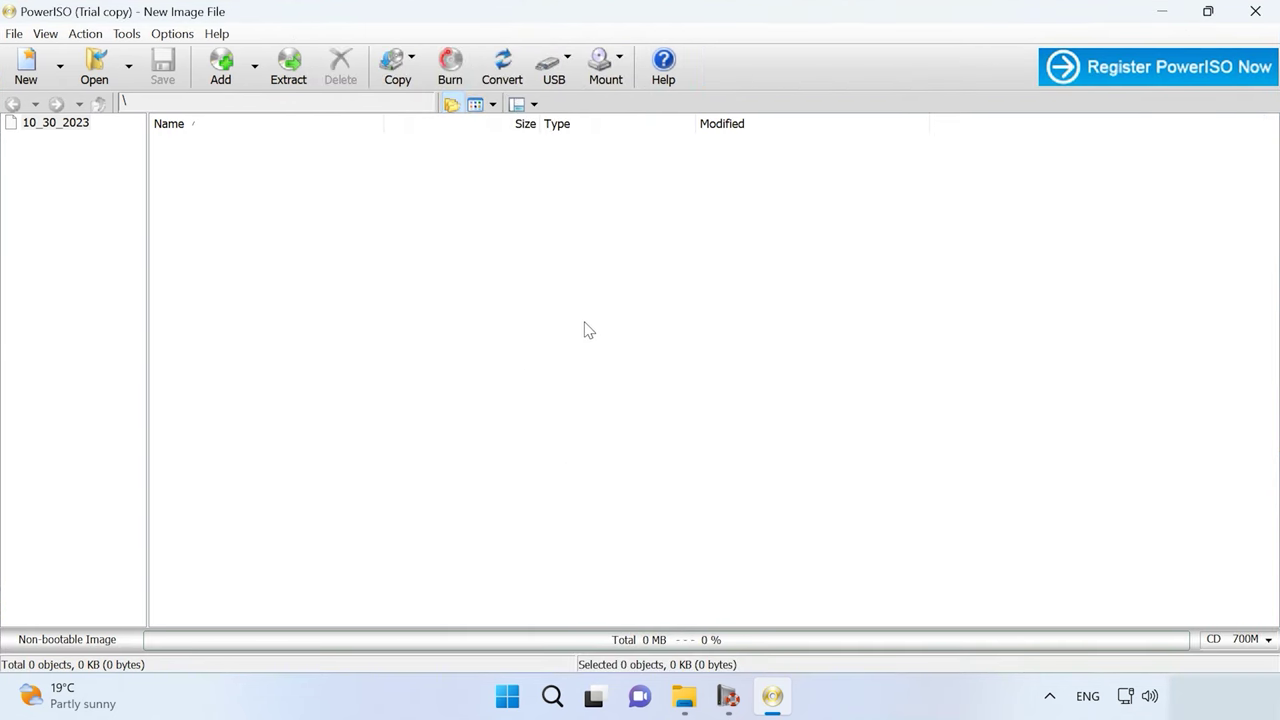
left_click(14, 33)
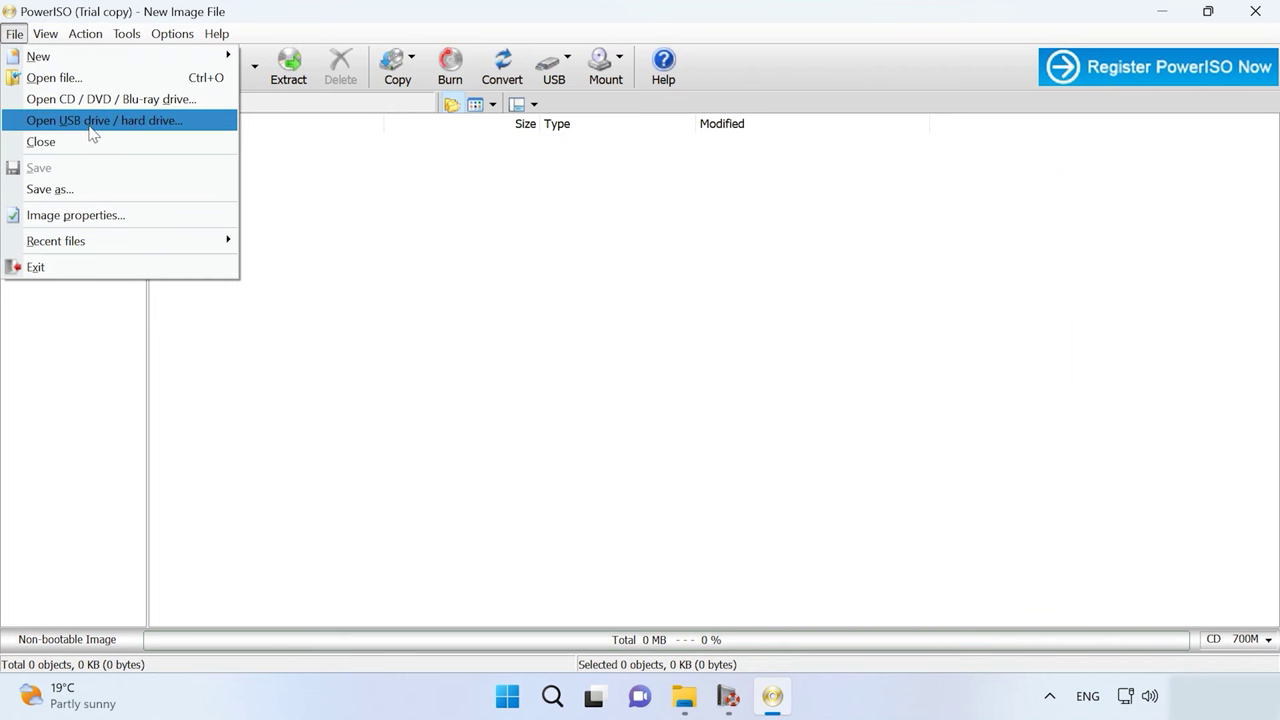
left_click(122, 121)
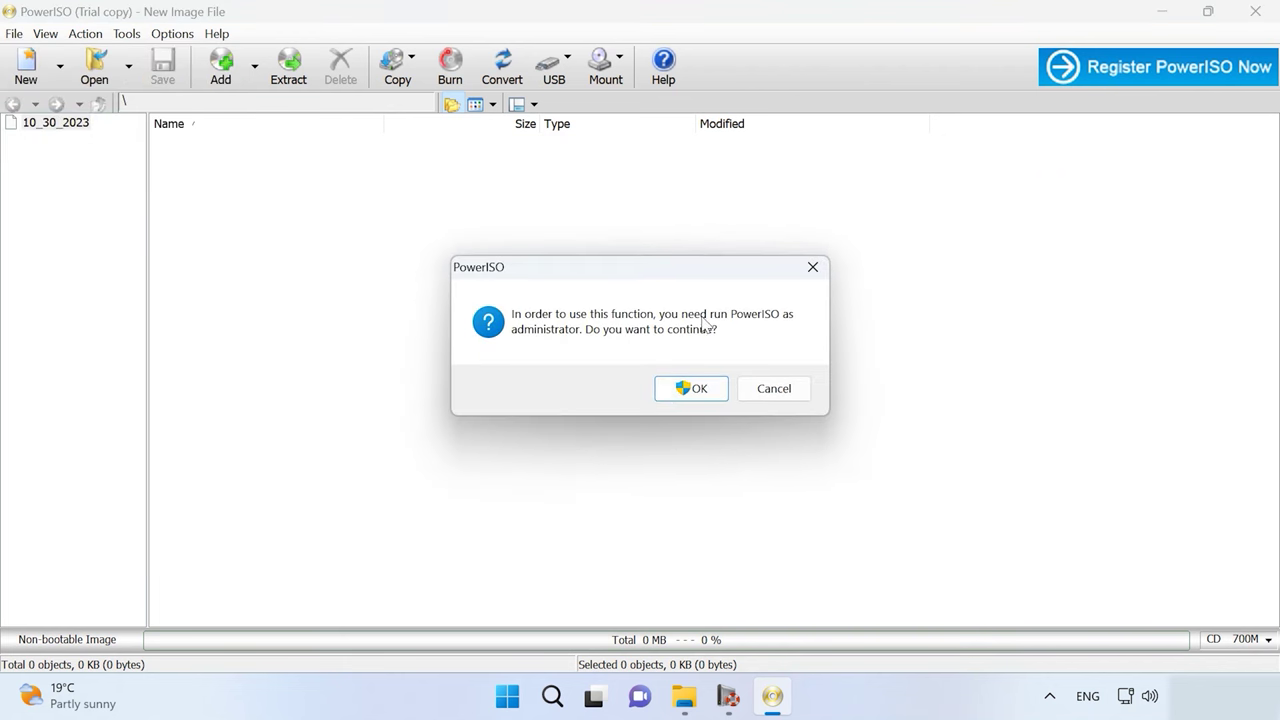
left_click(700, 392)
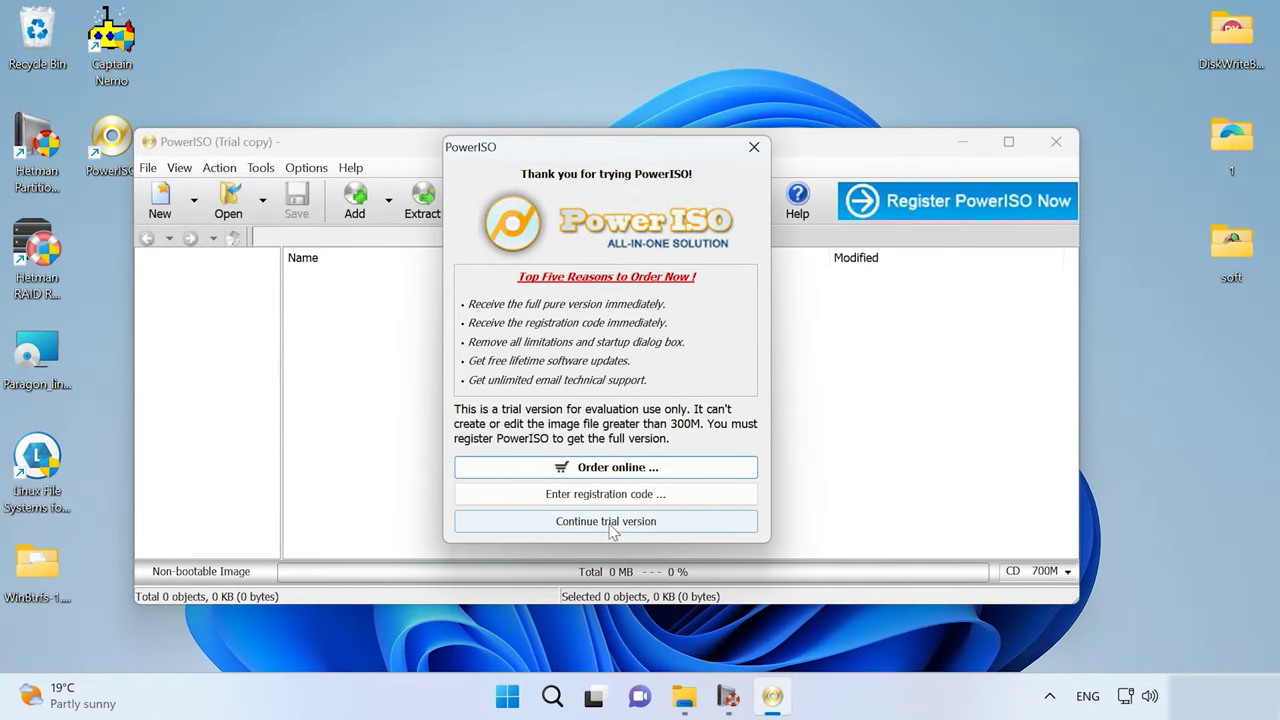
Continue the trial version and open the WDC WD1200BEVS-22UST hard drive in a maximized window
left_click(600, 521)
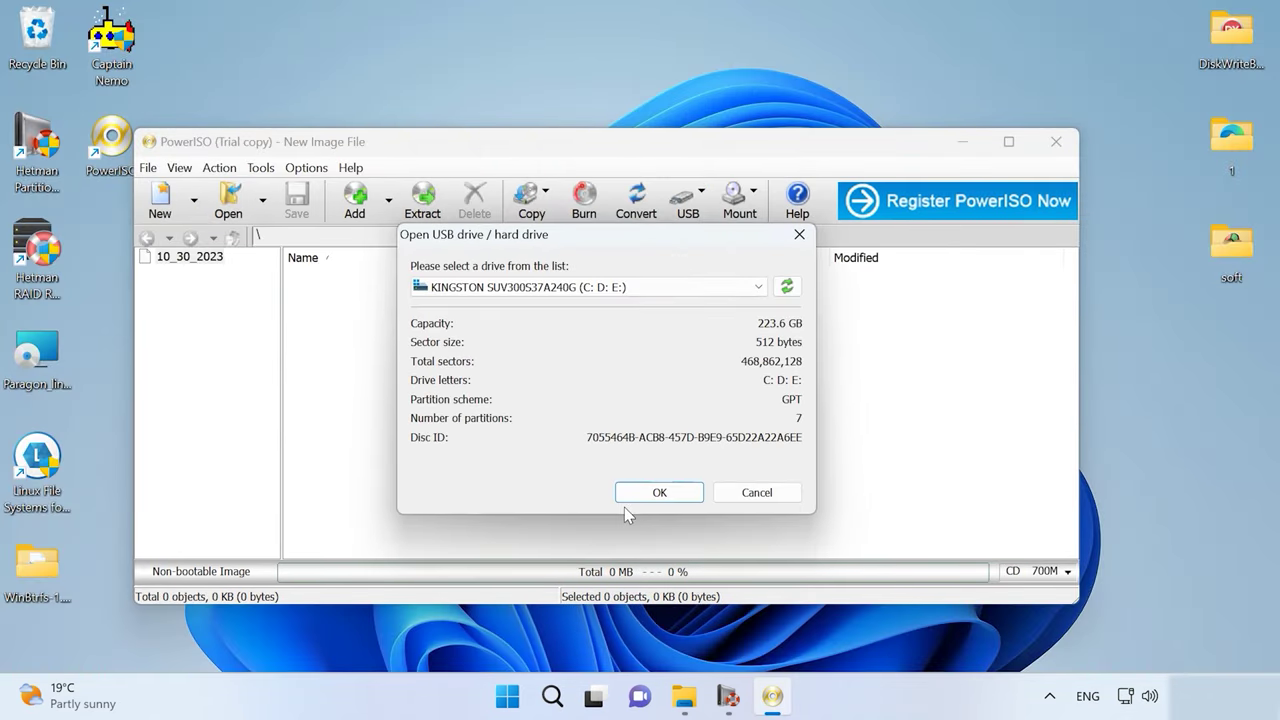
left_click(725, 288)
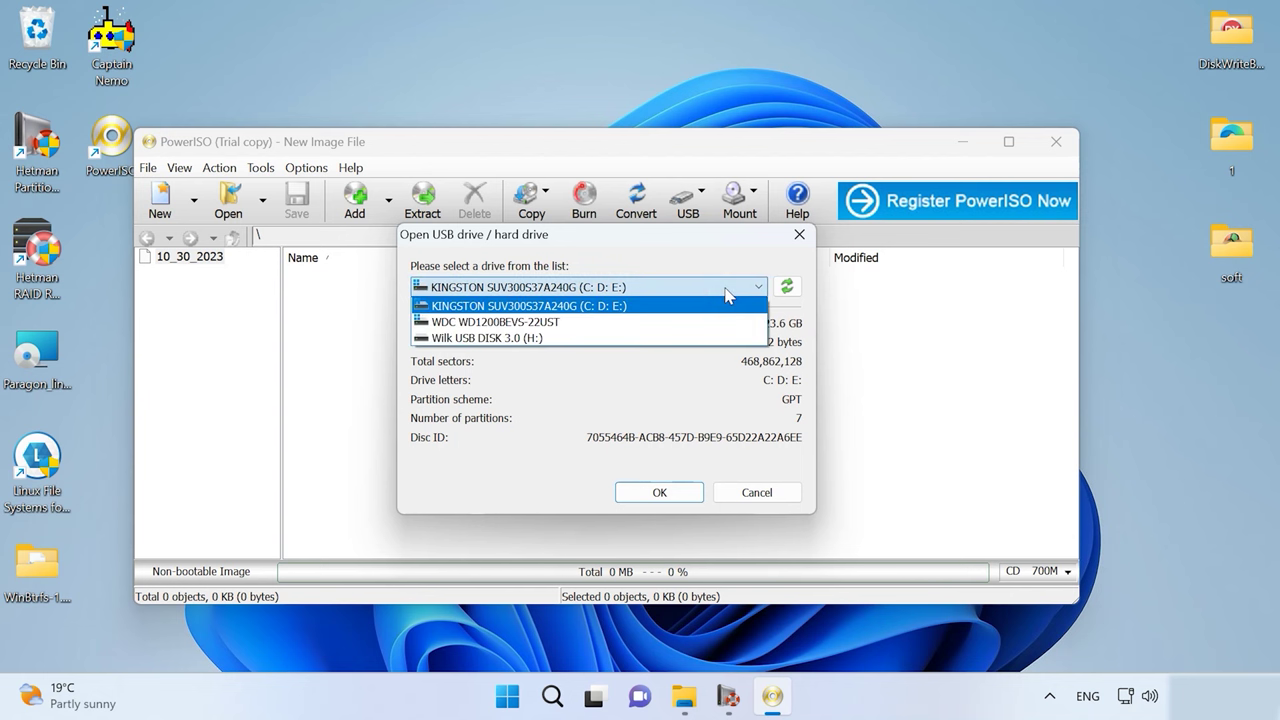
left_click(510, 322)
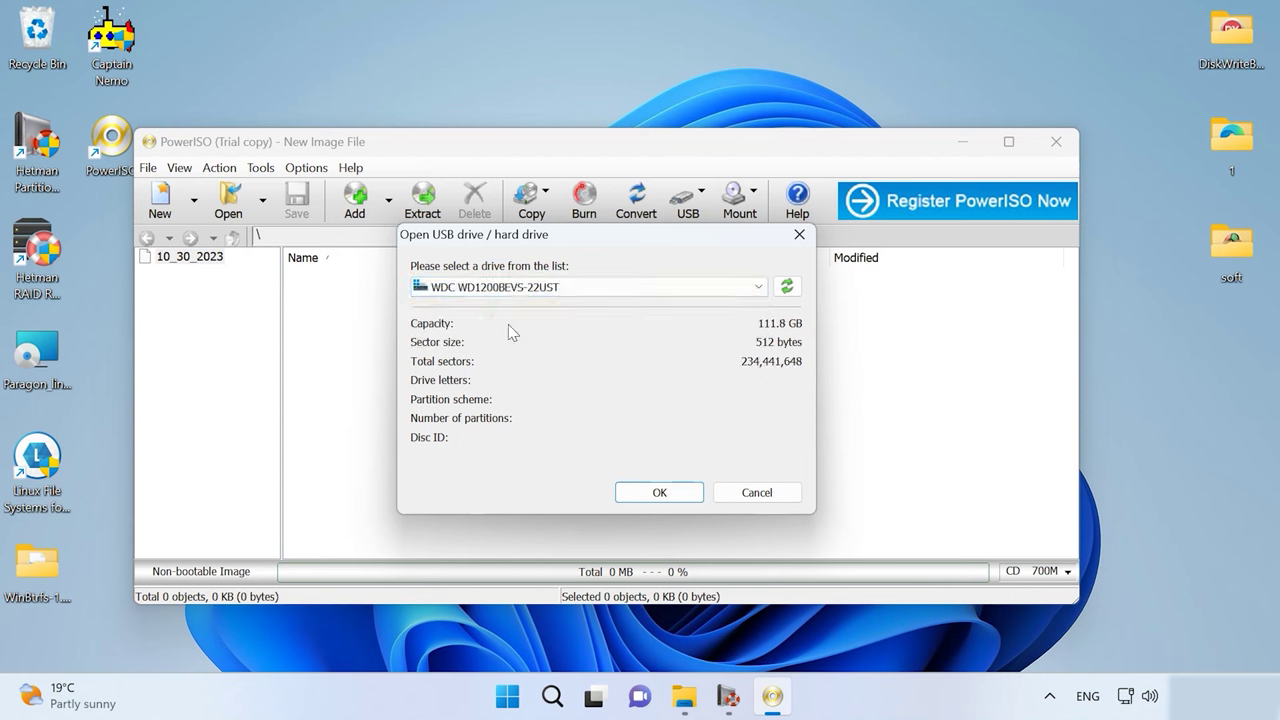
left_click(660, 492)
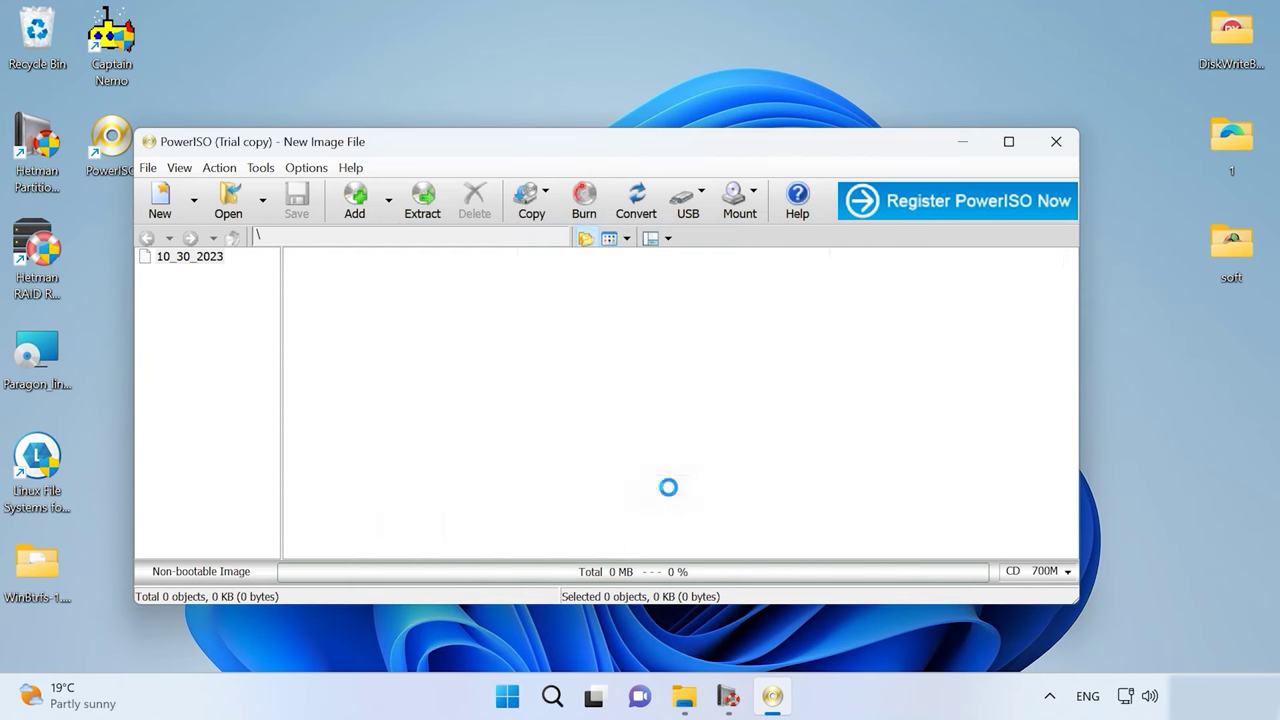
left_click(1008, 143)
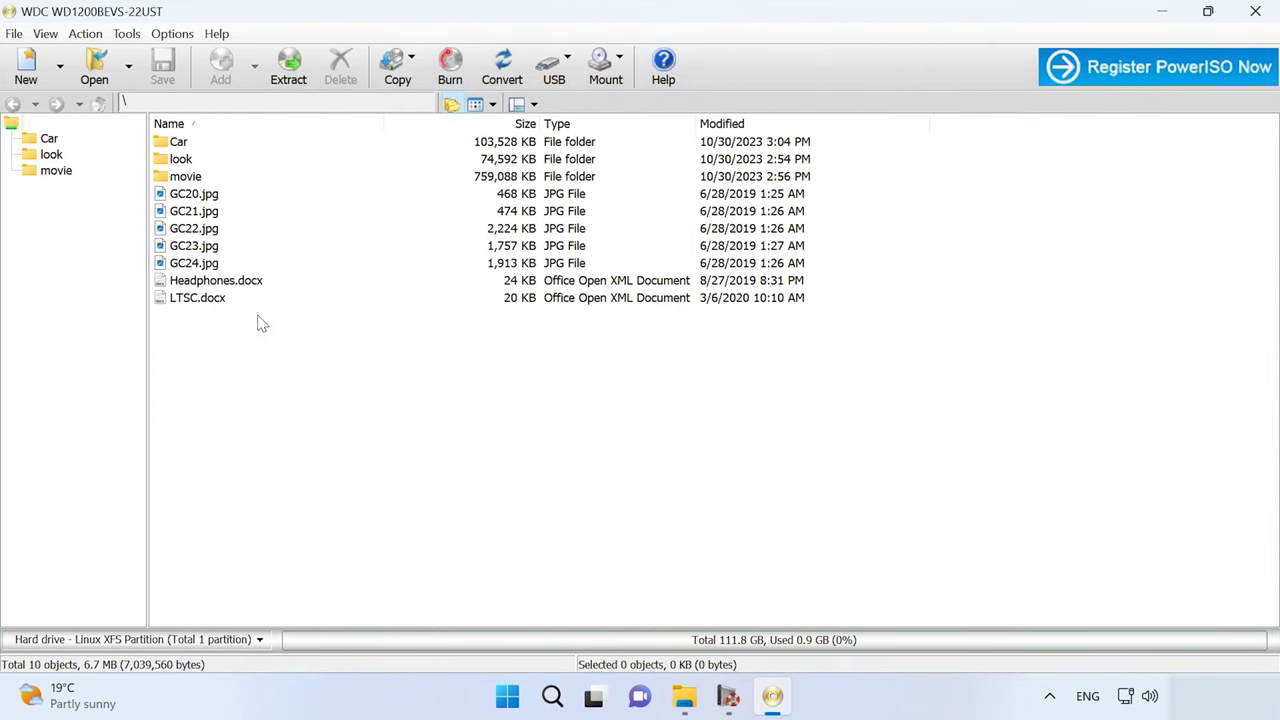
View the images GC20.jpg and GC21.jpg from the root of the WDC drive, closing each one after viewing
left_click(206, 196)
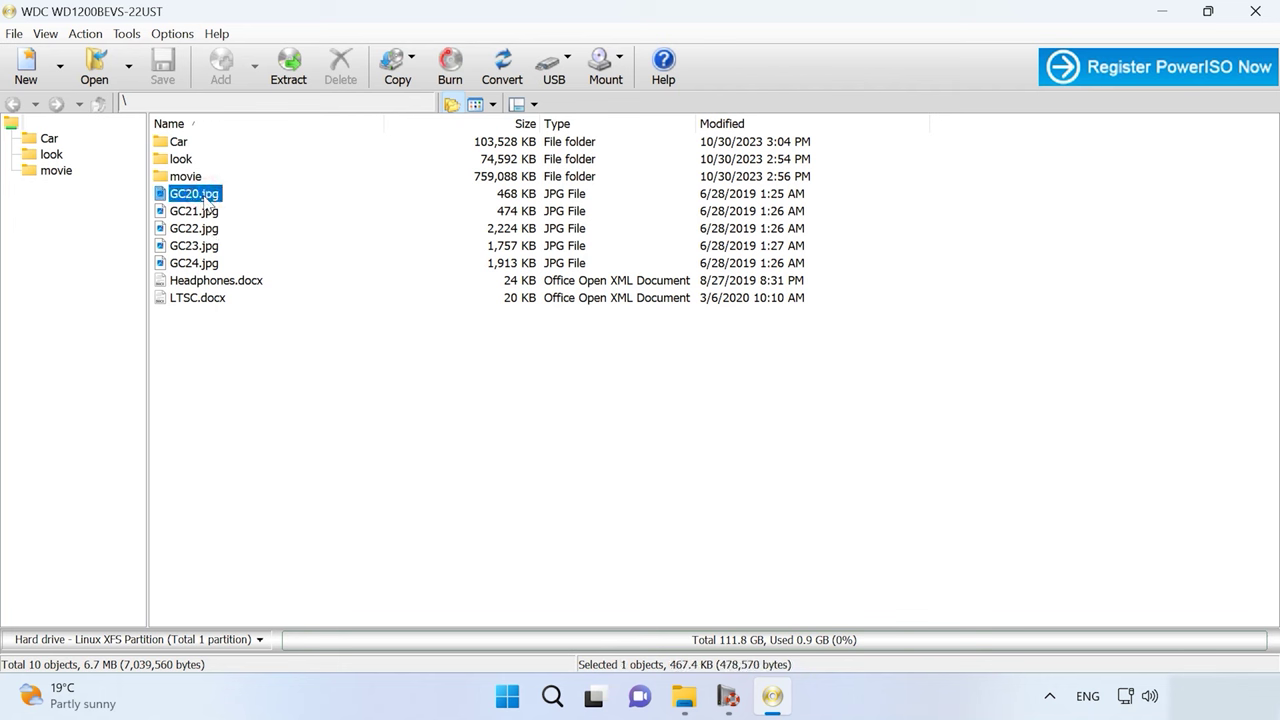
double_click(206, 196)
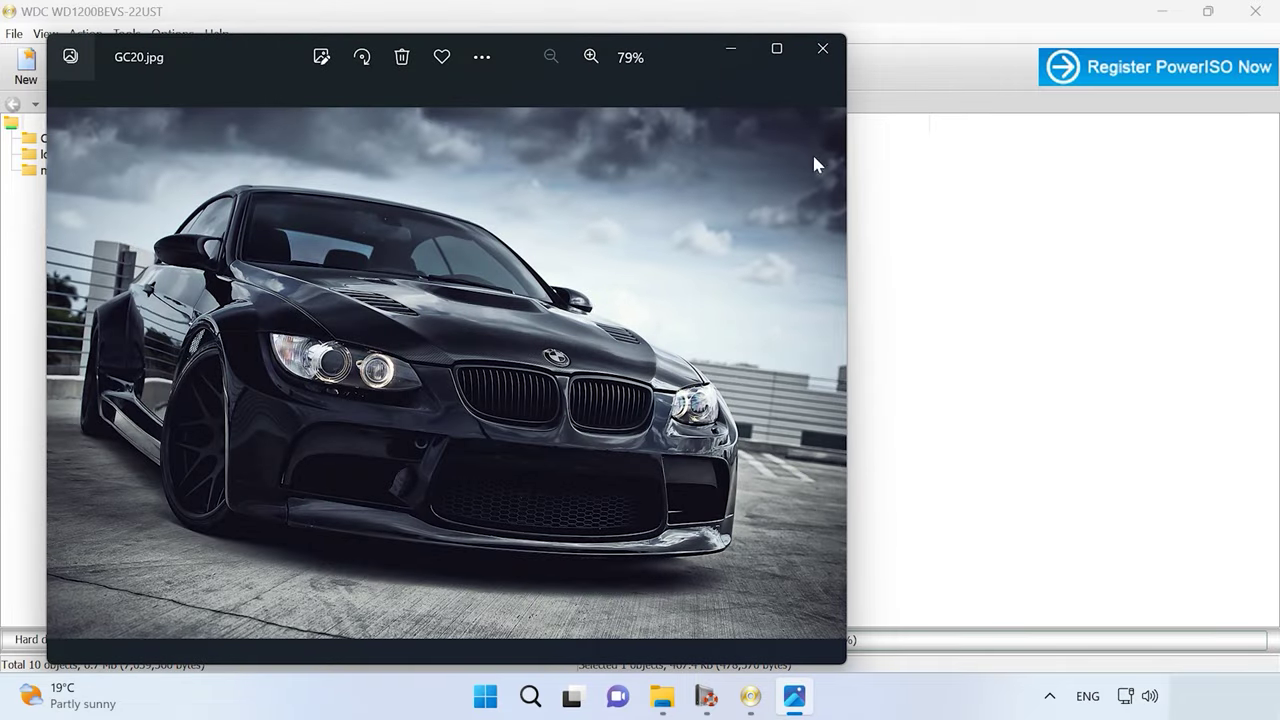
left_click(822, 48)
left_click(208, 213)
double_click(208, 213)
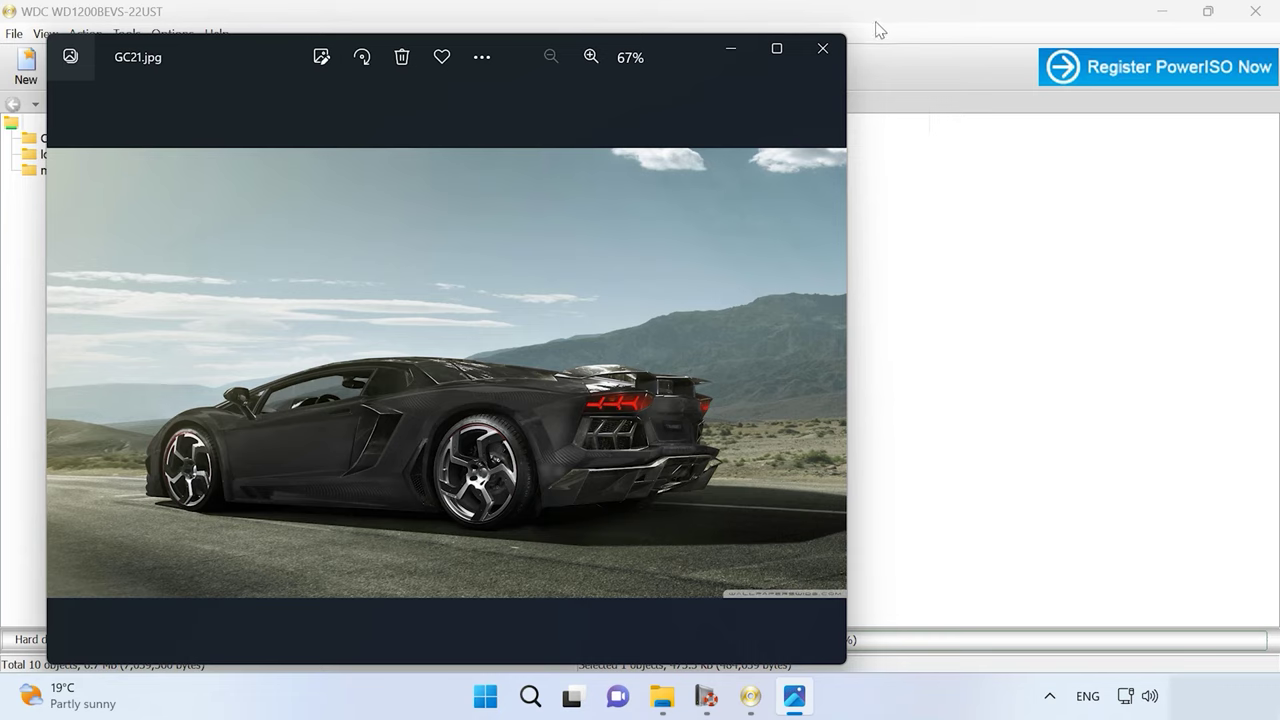
left_click(822, 48)
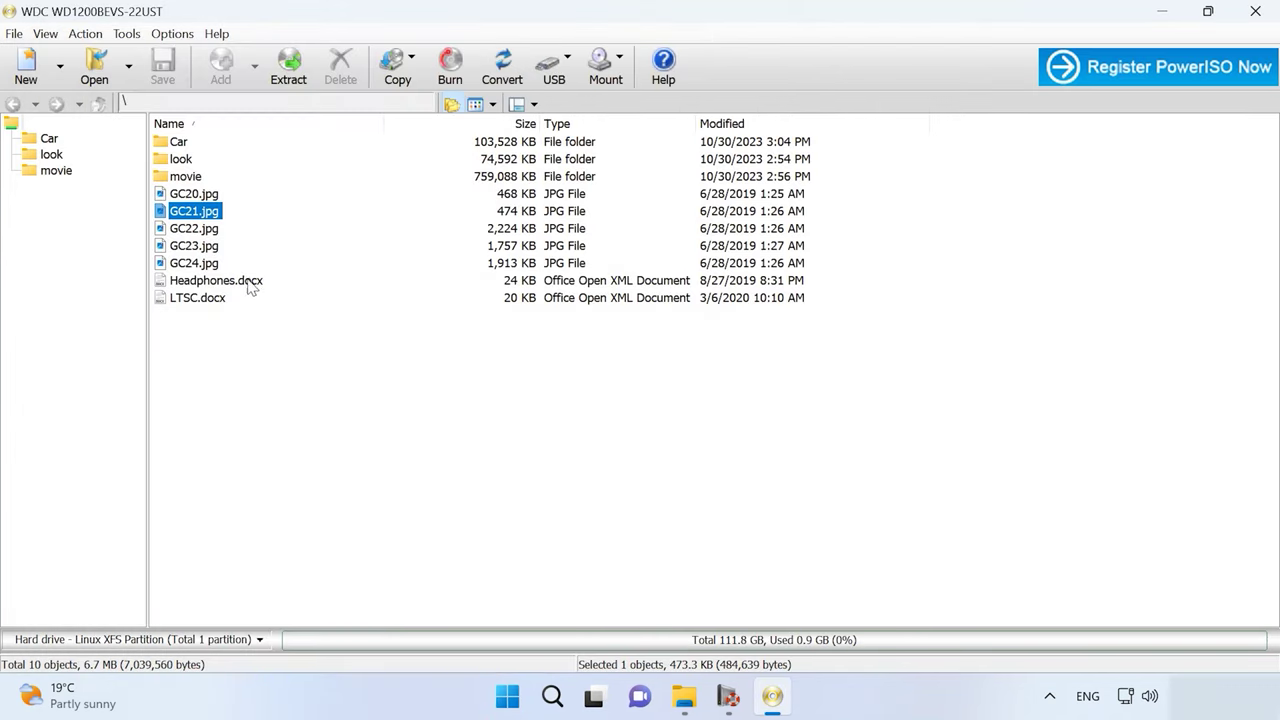
Select GC20.jpg, GC21.jpg, GC22.jpg and GC23.jpg and extract only these files to the folder 101 on Local Disk (C:)
left_click_drag(253, 257, 212, 192)
right_click(210, 214)
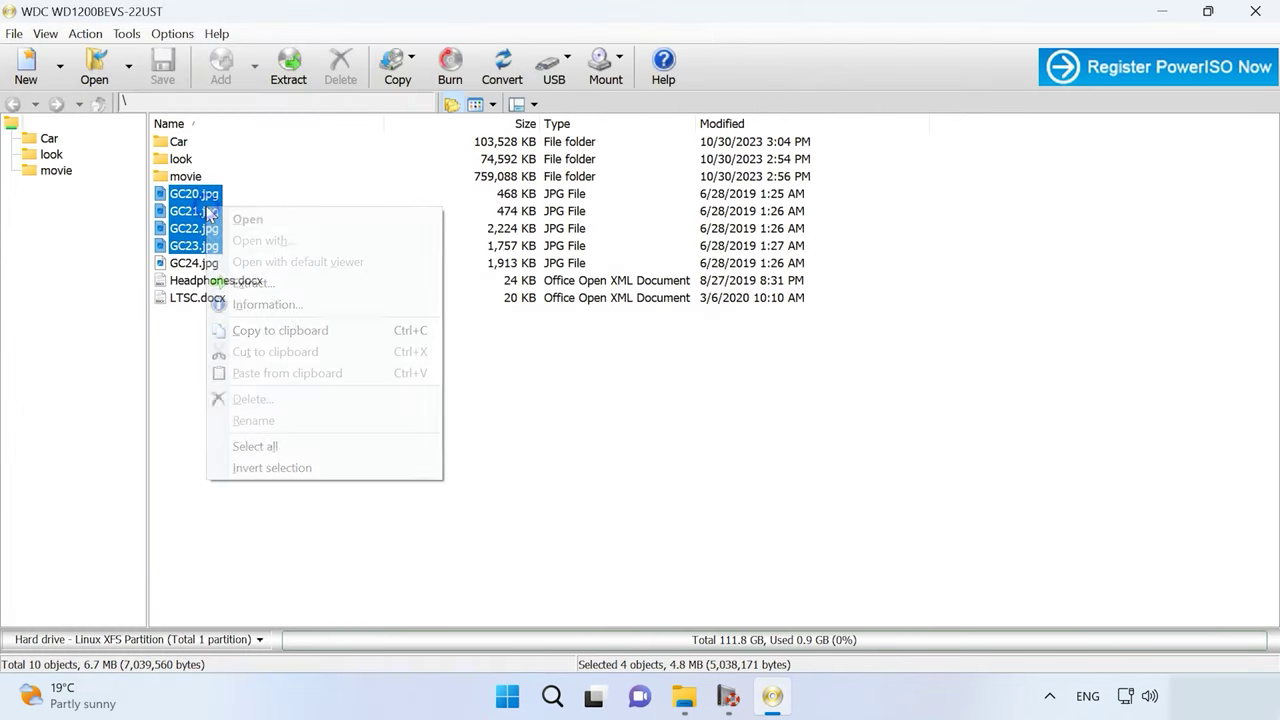
left_click(316, 284)
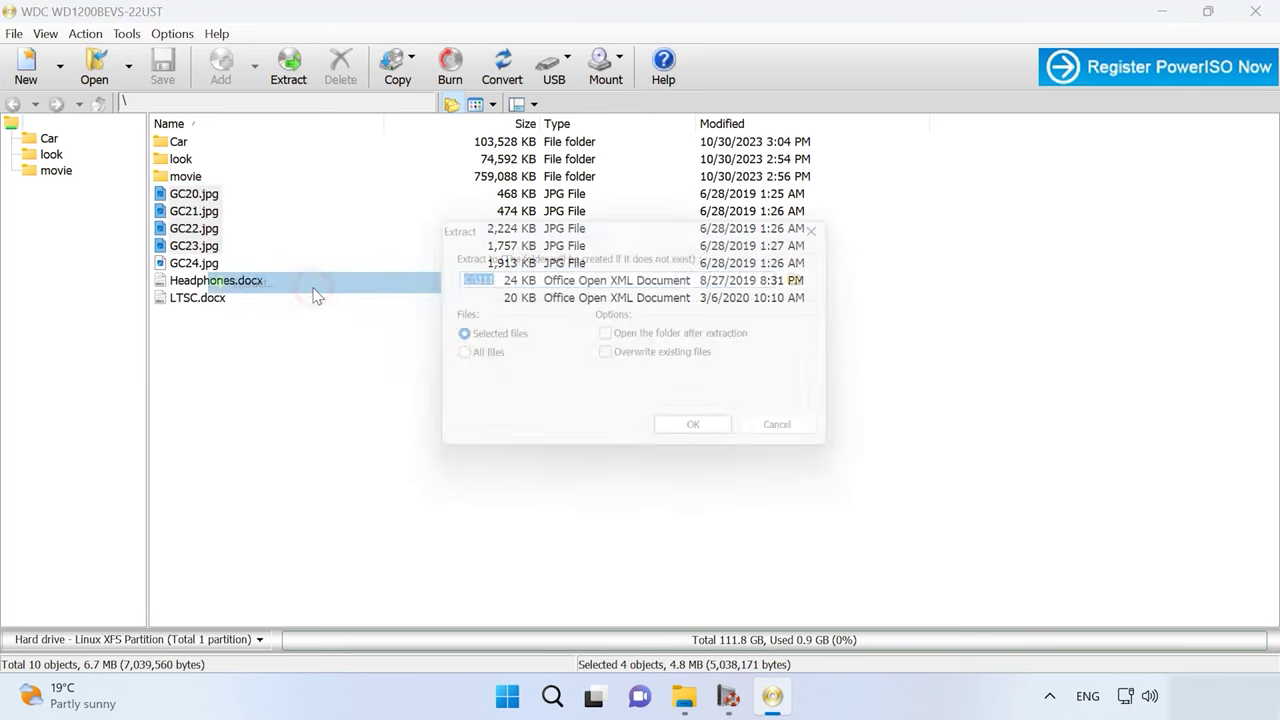
left_click(813, 279)
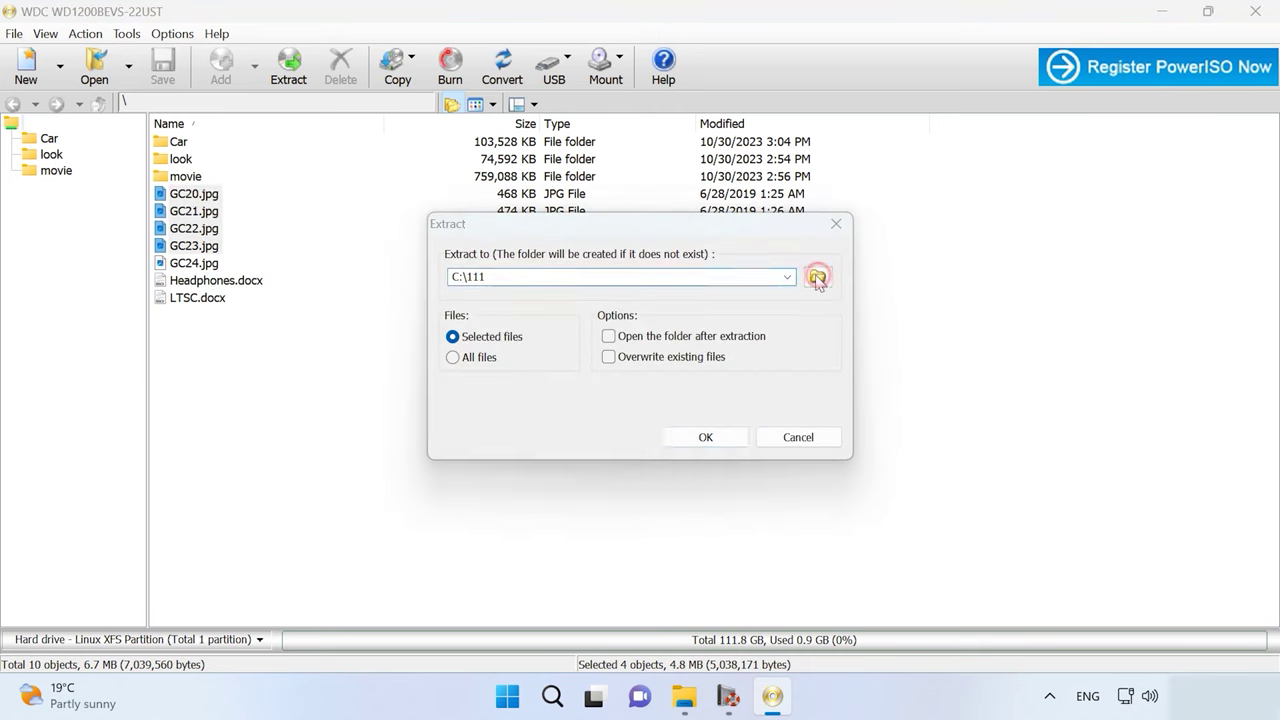
left_click(580, 287)
left_click(666, 473)
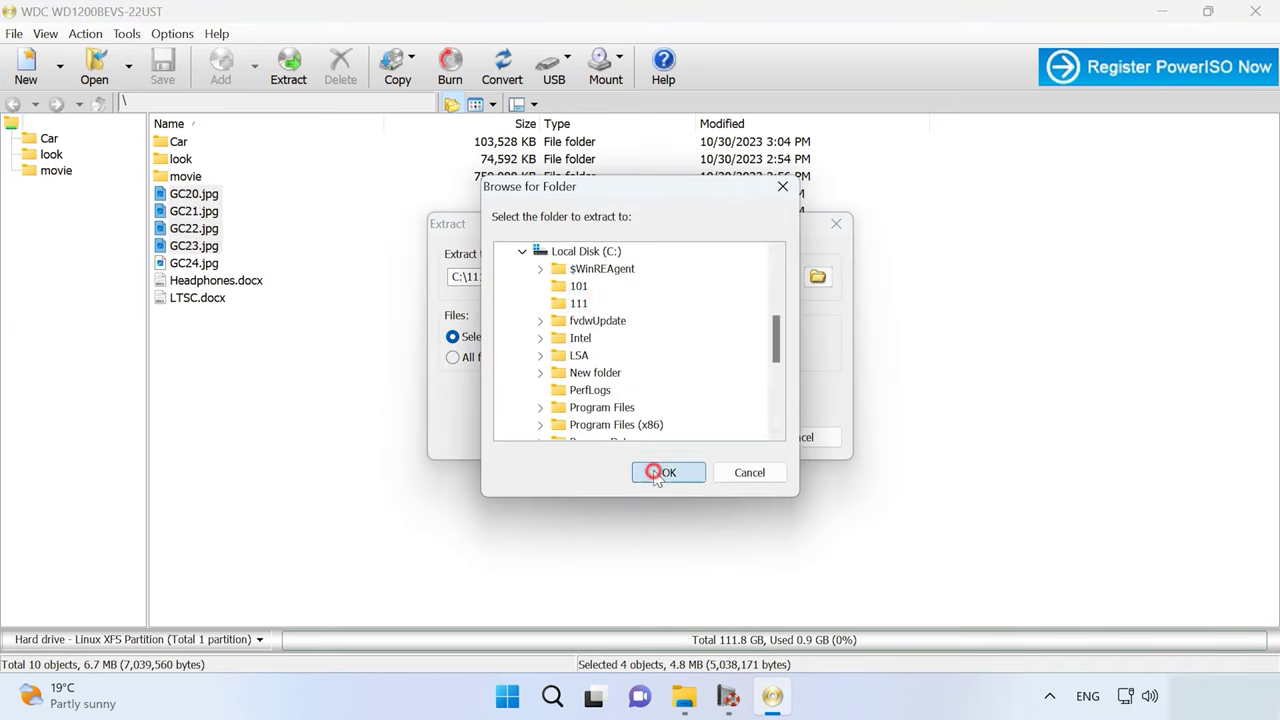
left_click(707, 440)
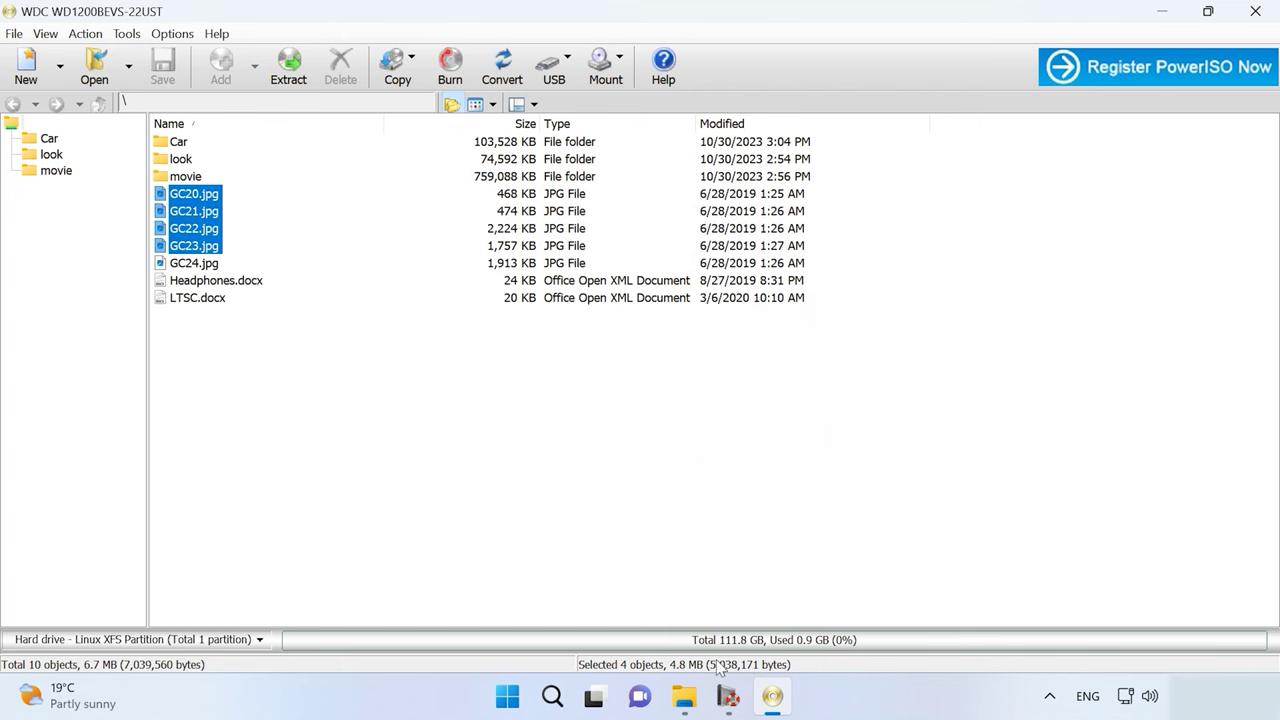
Switch to File Explorer and open the folder 101 on Local Disk (C:) to check the extracted files
left_click(684, 696)
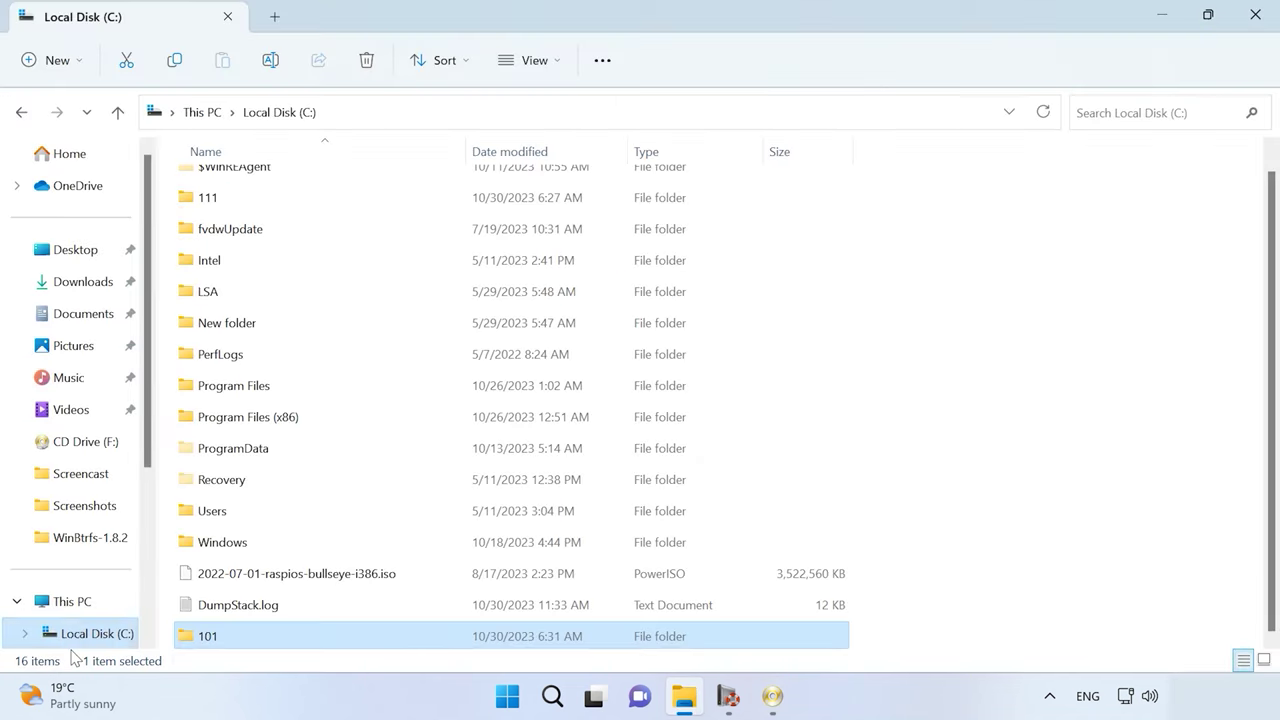
double_click(227, 635)
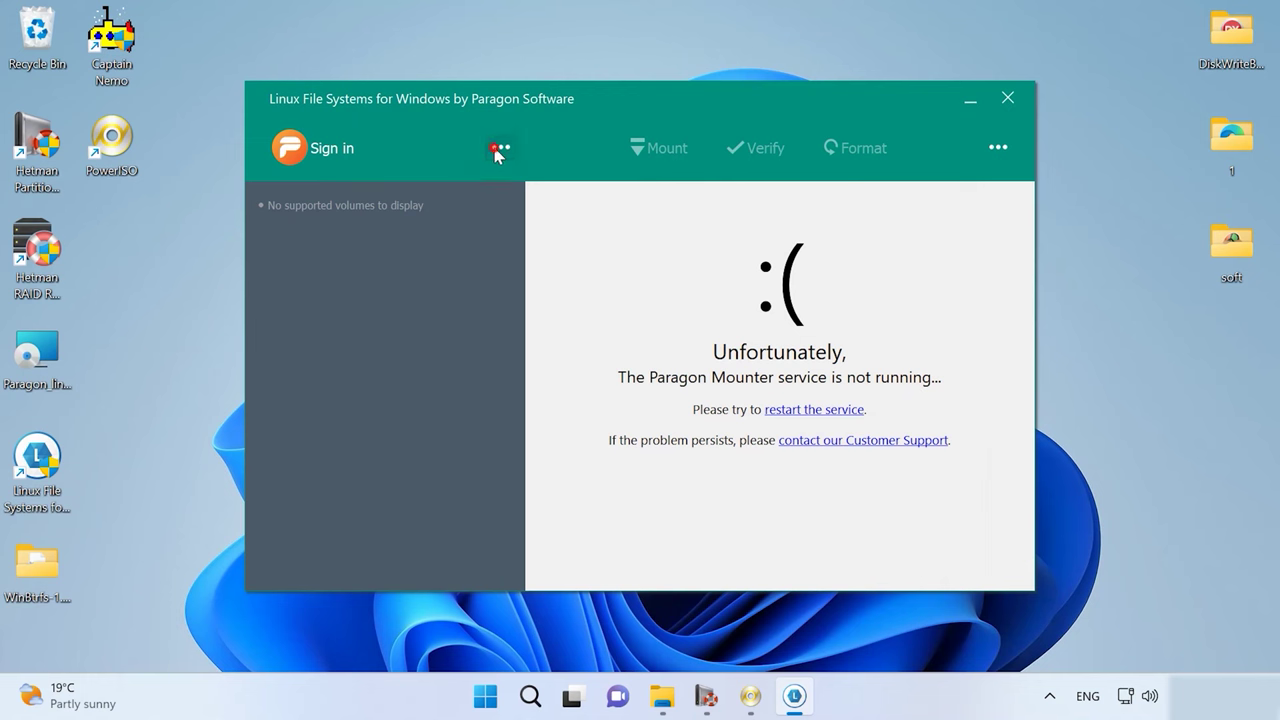
In Linux File Systems for Windows by Paragon Software, restart the Paragon Mounter service and close its dialog
left_click(500, 148)
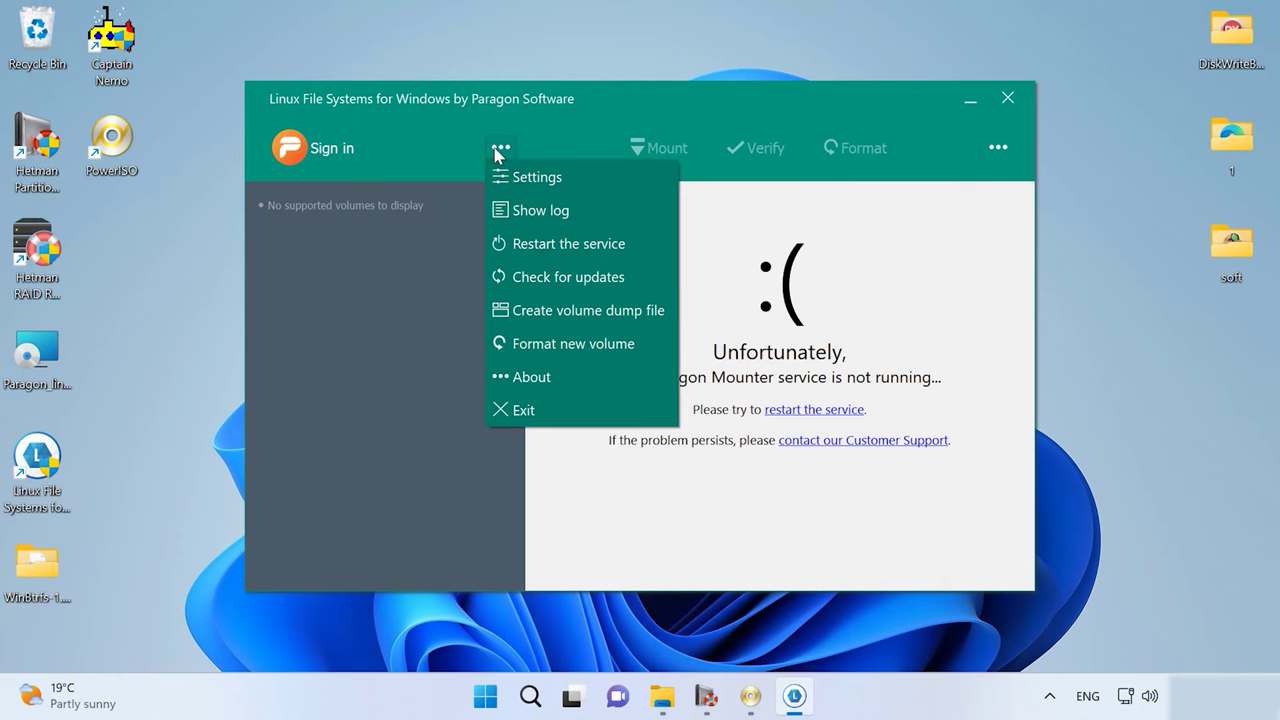
left_click(543, 245)
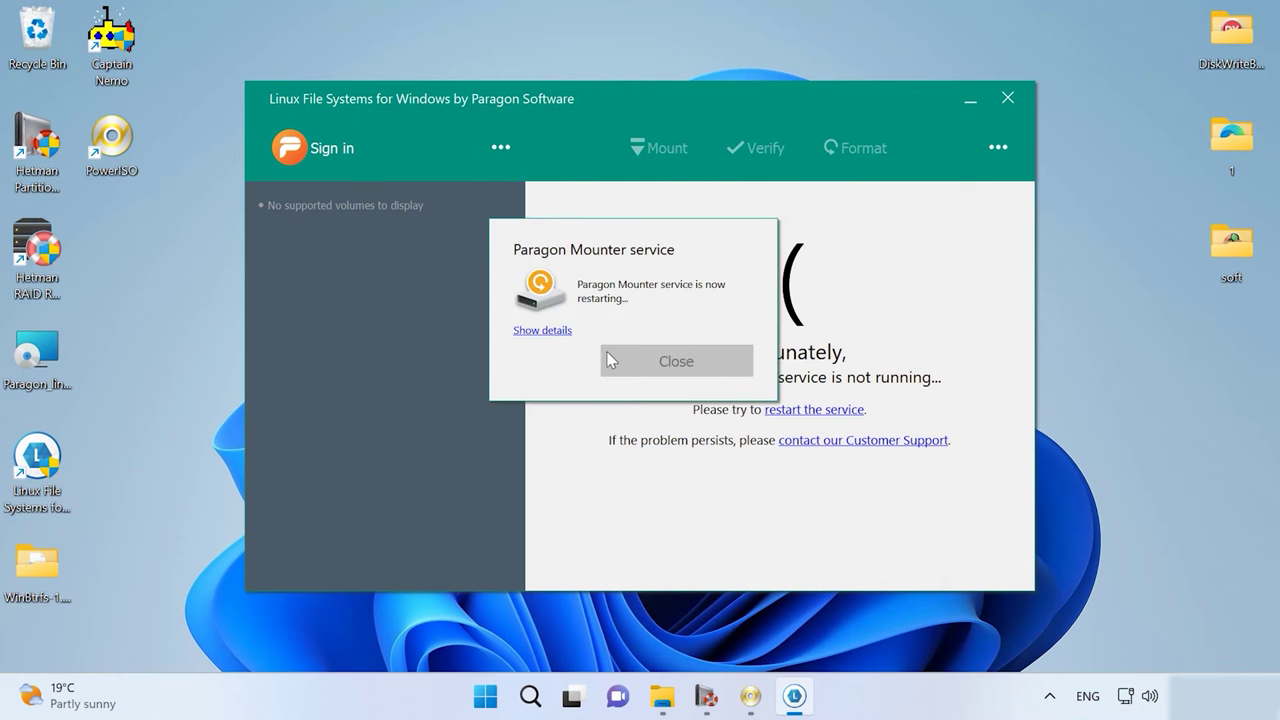
left_click(667, 366)
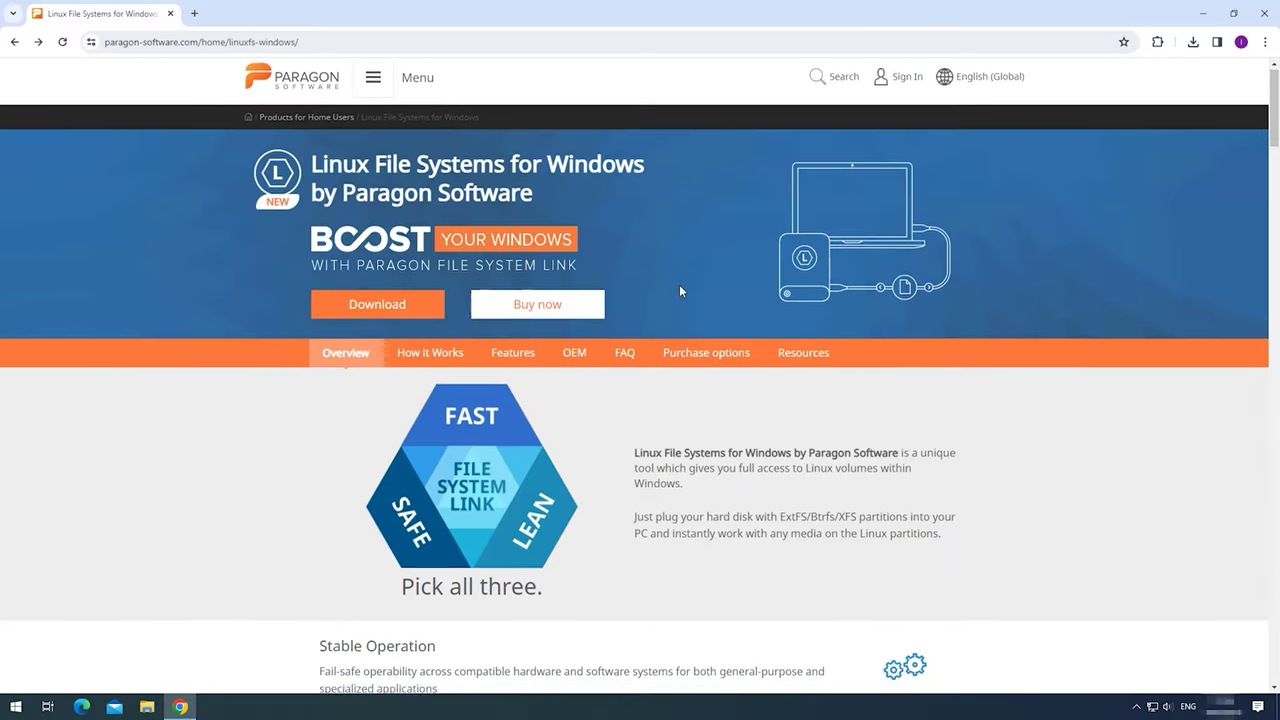
Look over Paragon's Linux File Systems for Windows web page and examine Disk 1 in Disk Management
scroll(679, 286, "down", 3)
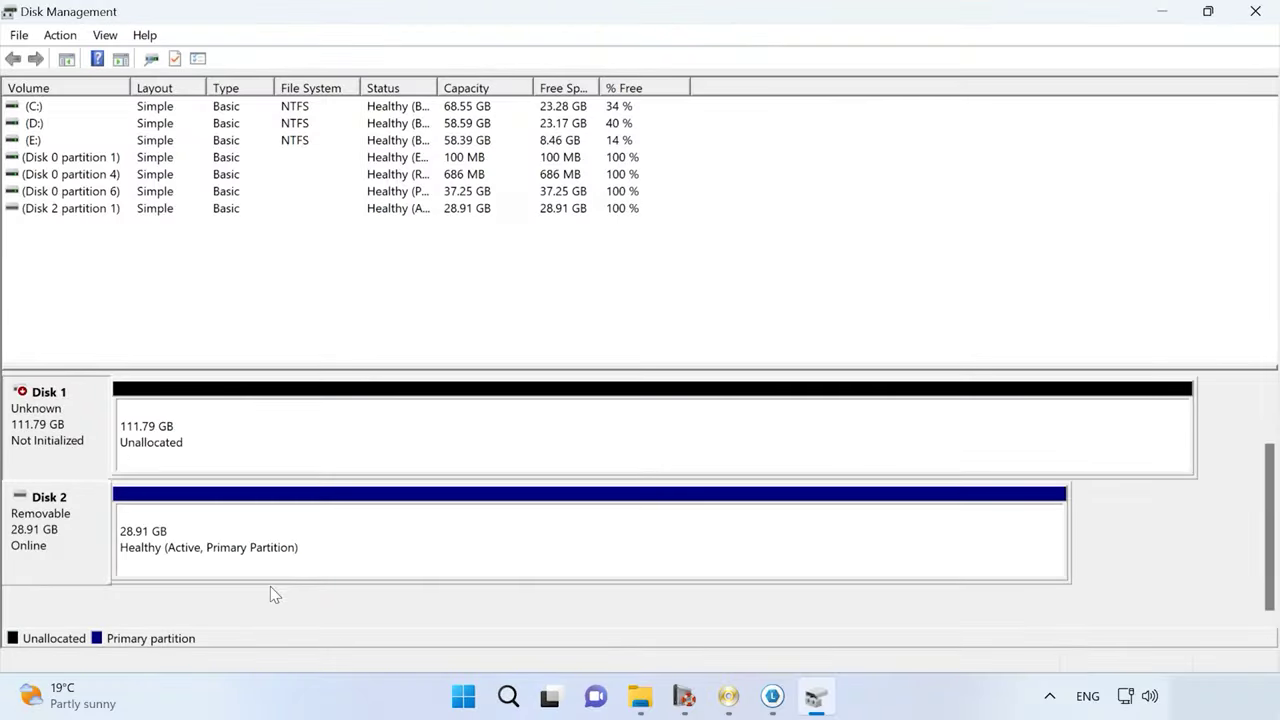
left_click(77, 428)
Switch to Paragon's Linux File Systems for Windows and restart its mounter service again, closing the completion dialog
left_click(760, 697)
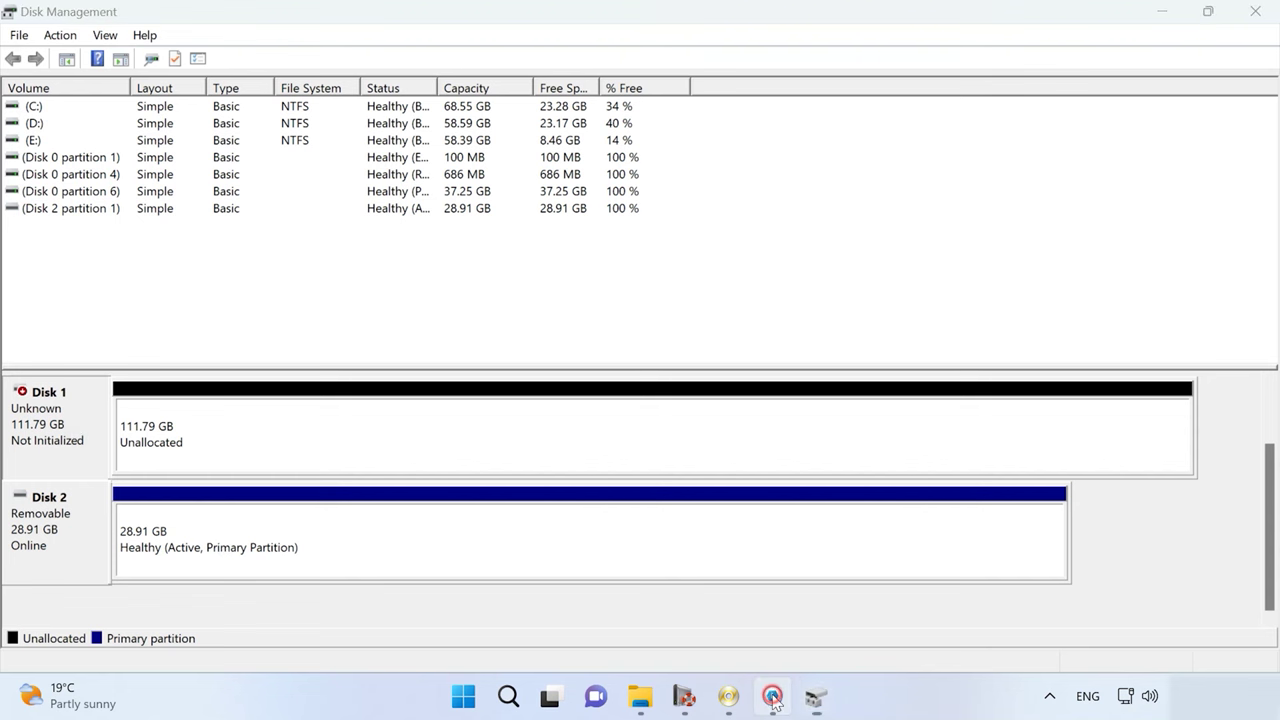
left_click(498, 147)
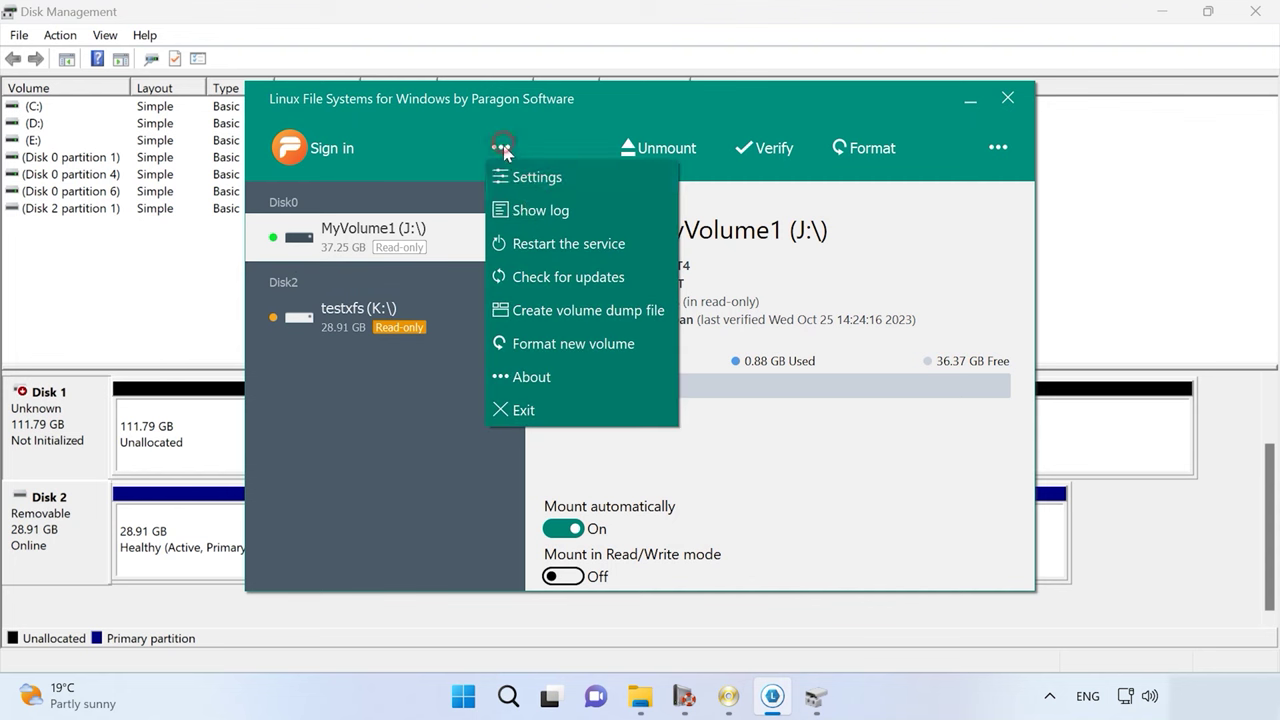
left_click(594, 250)
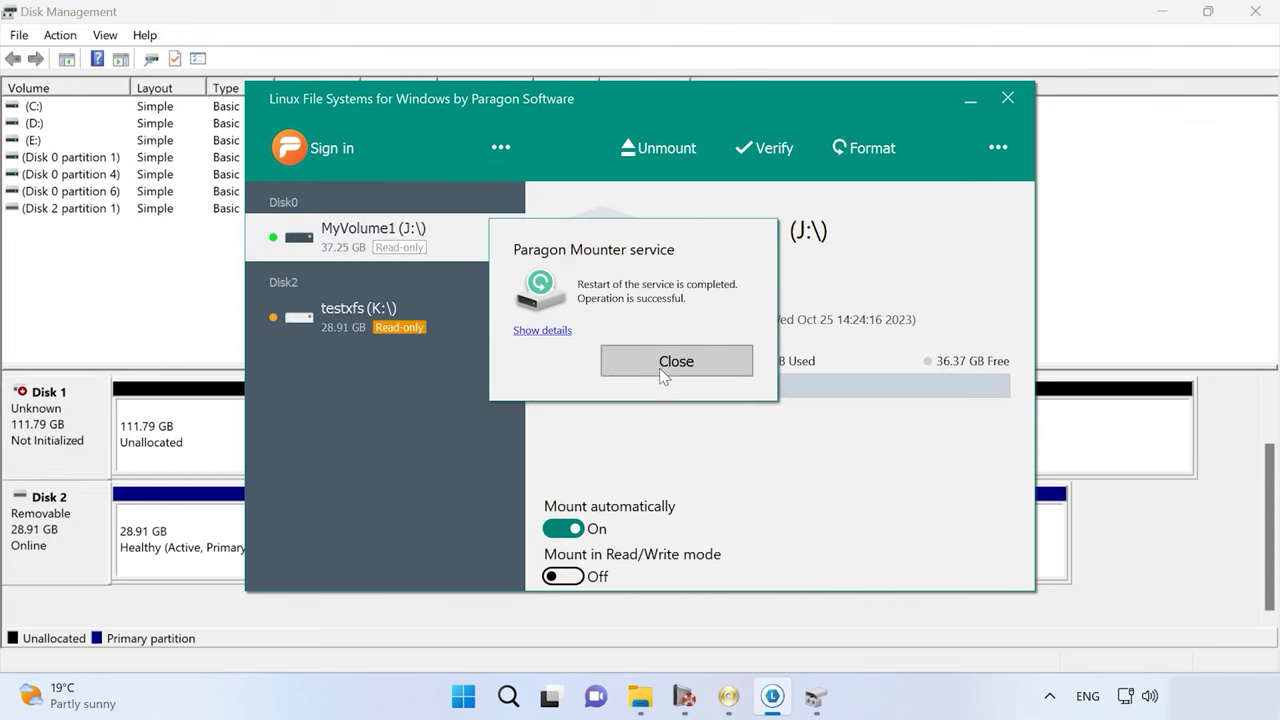
left_click(662, 372)
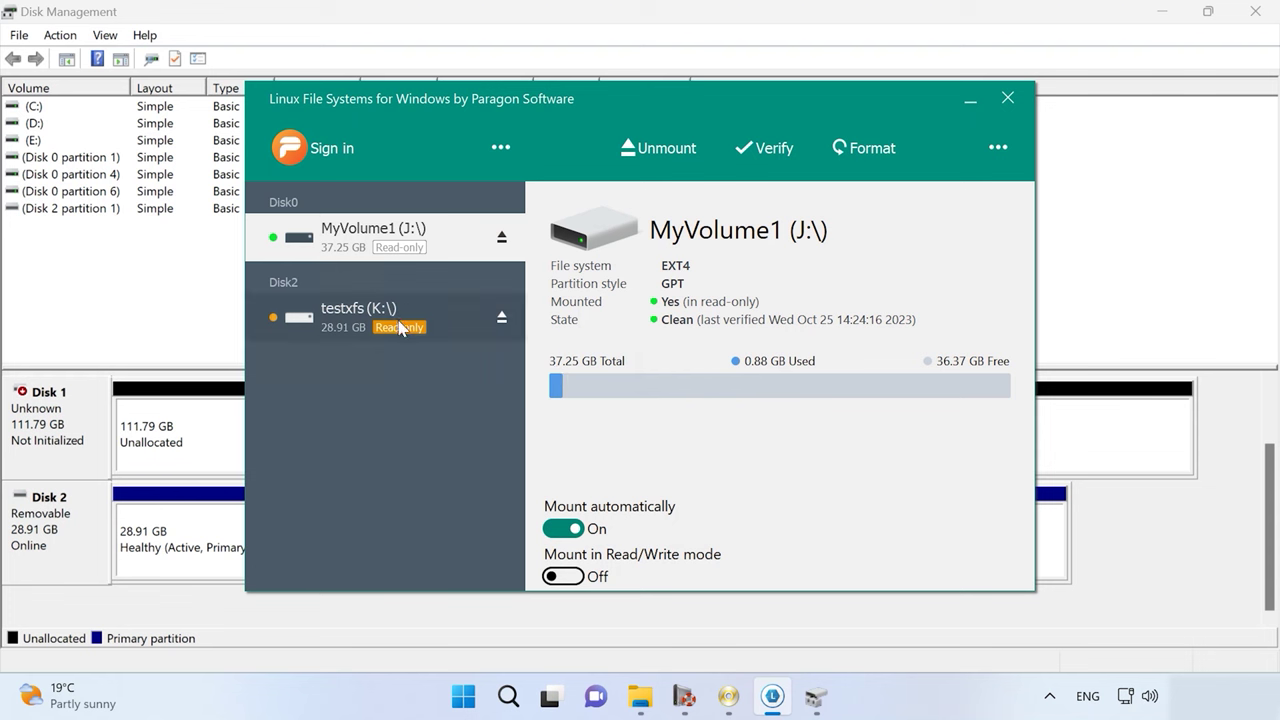
Select the testxfs (K:) volume on Disk2, check its read-only status, and open the volume in File Explorer
left_click(448, 315)
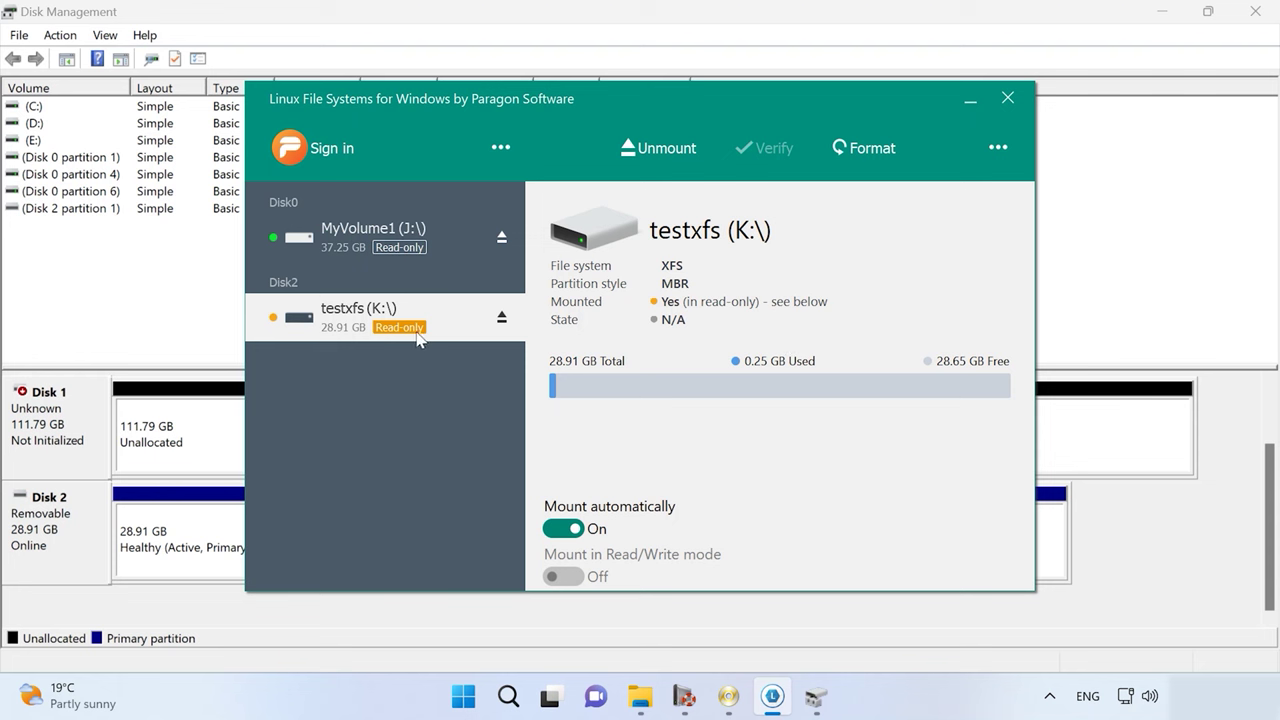
mouse_move(418, 338)
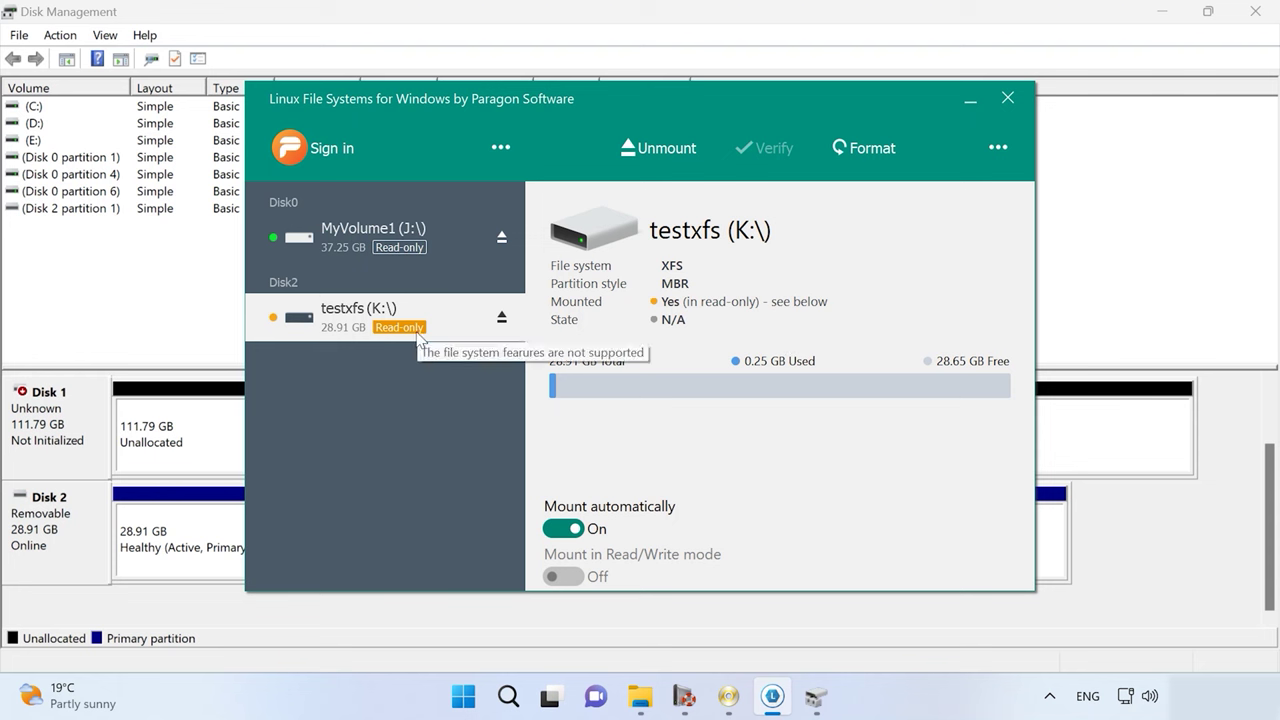
left_click(1000, 150)
left_click(1025, 187)
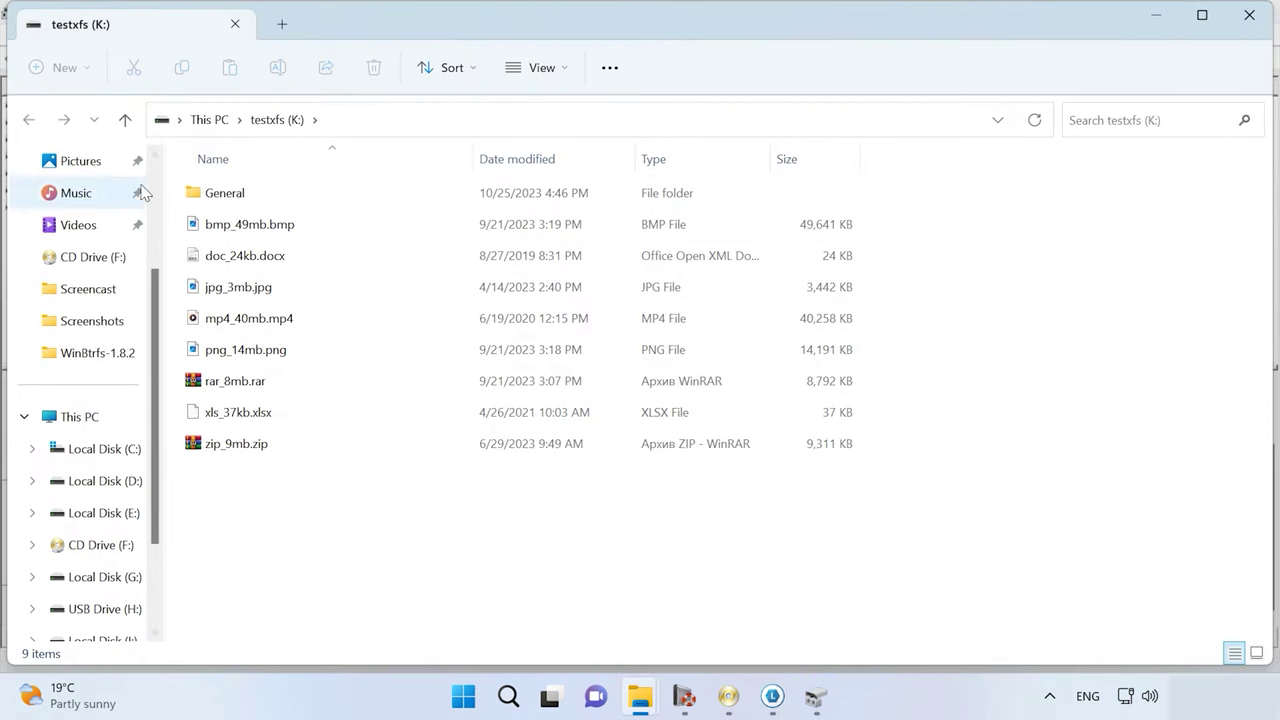
Return to This PC, reopen the testxfs (K:) volume and show its files as large icons
left_click(125, 119)
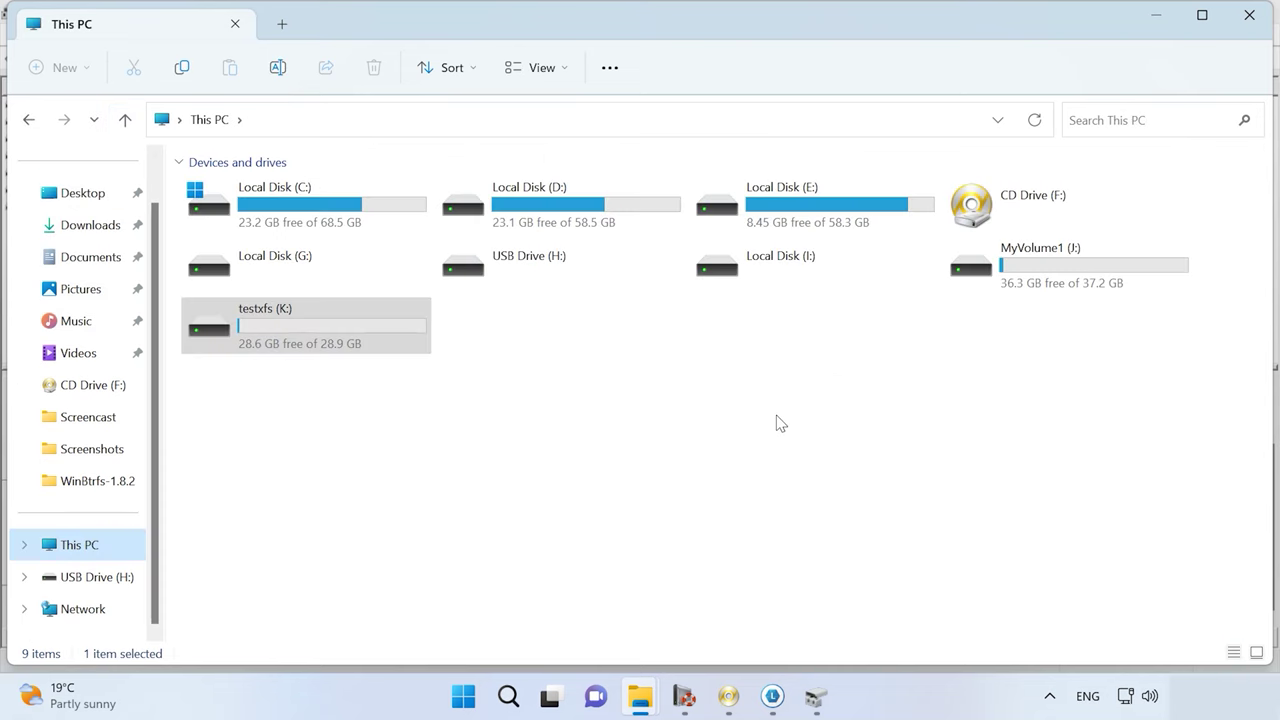
left_click(272, 318)
double_click(364, 320)
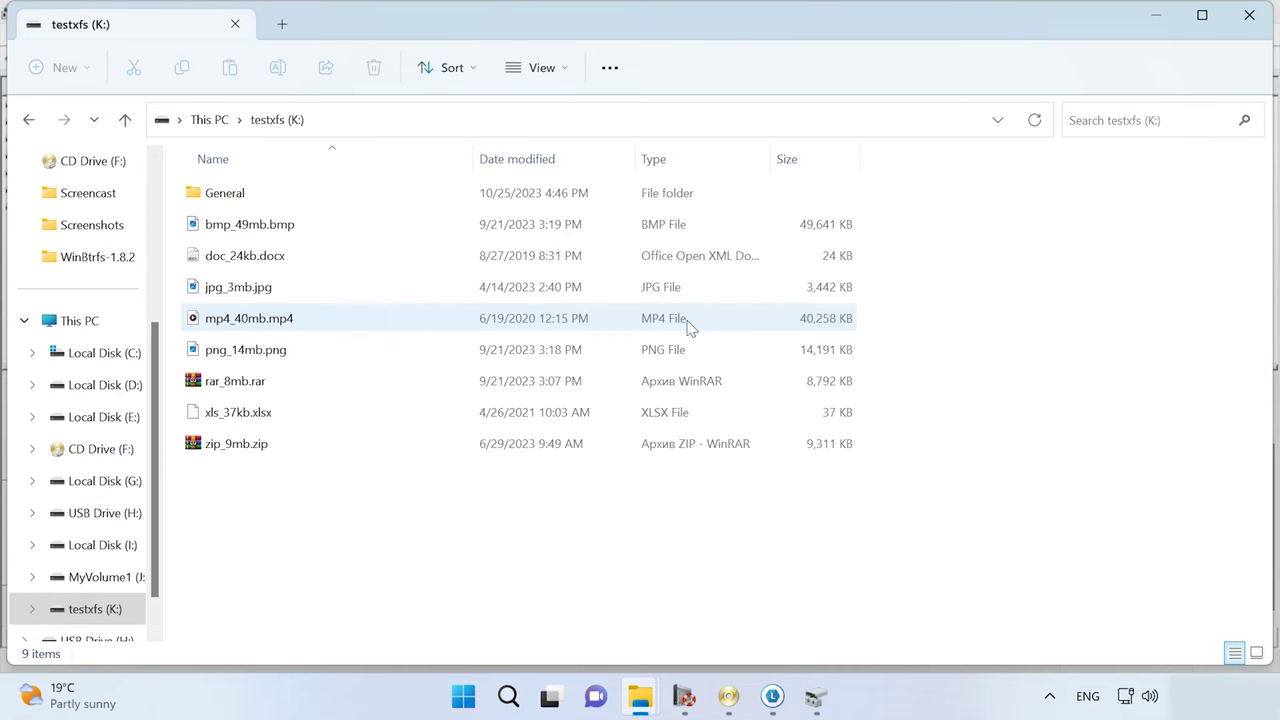
right_click(937, 300)
mouse_move(1046, 331)
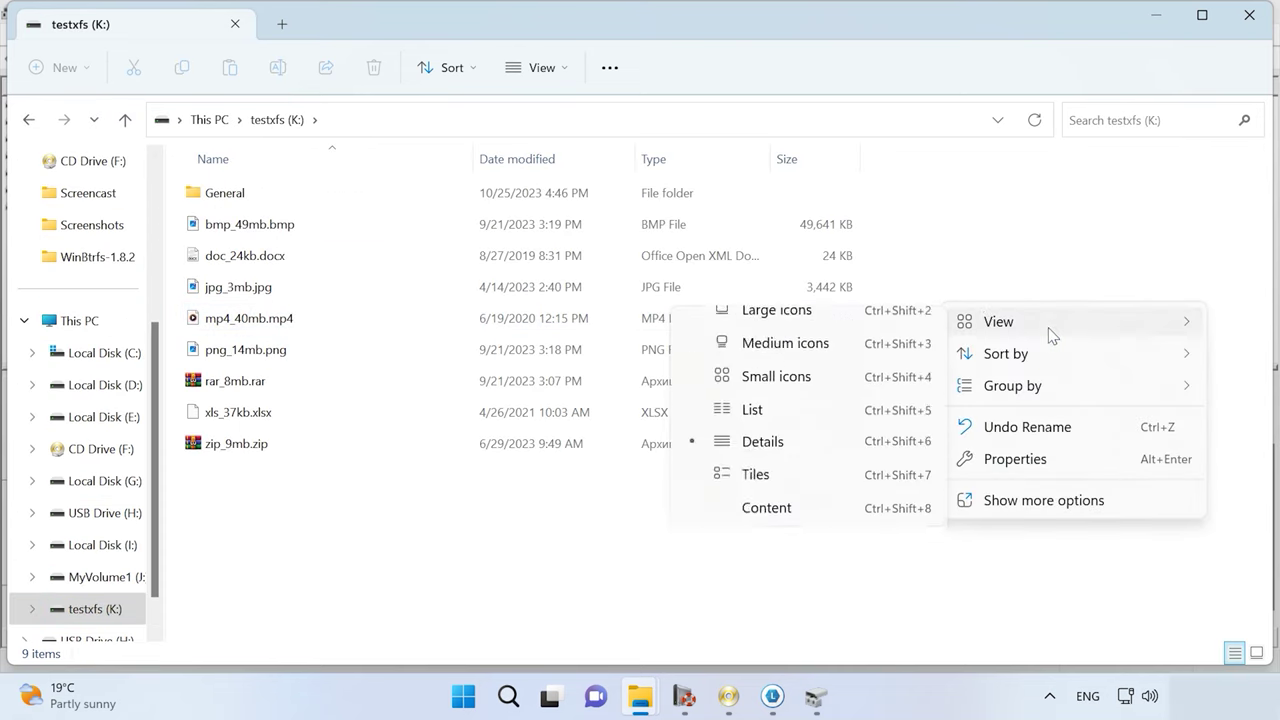
left_click(824, 366)
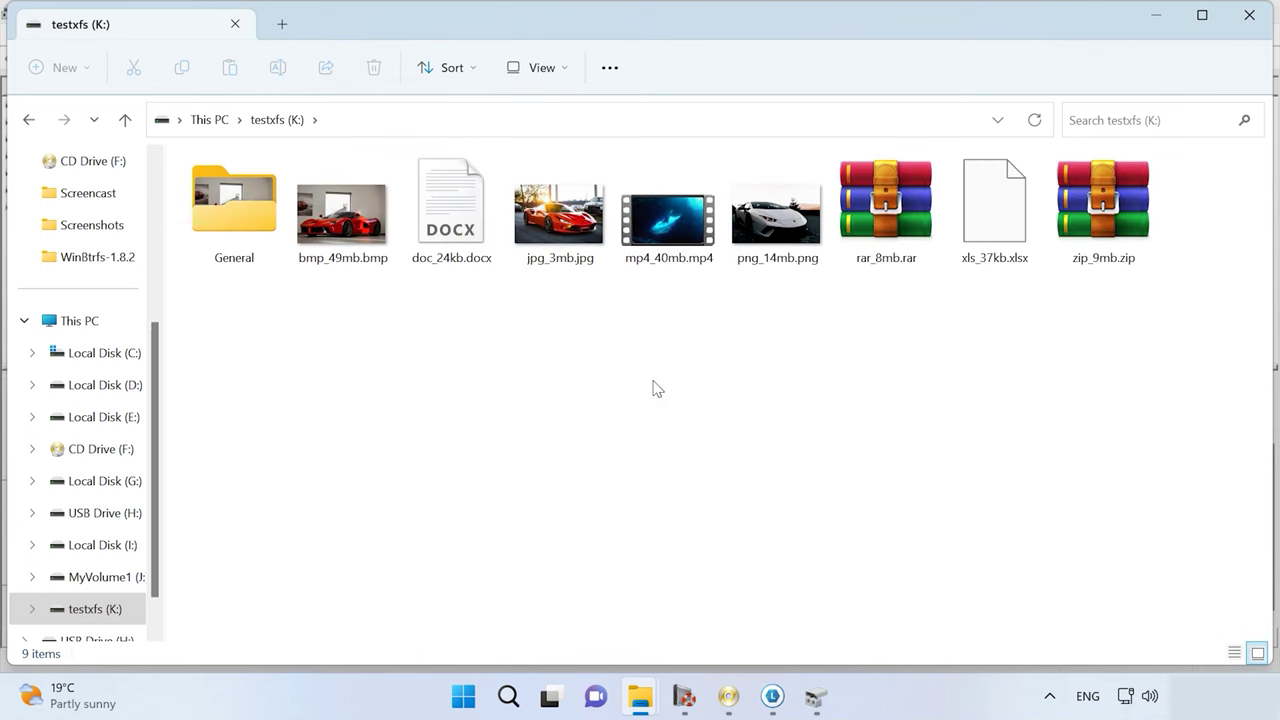
Copy jpg_3mb.jpg from testxfs (K:) to the desktop, and return to the volume's folder window
right_click(571, 254)
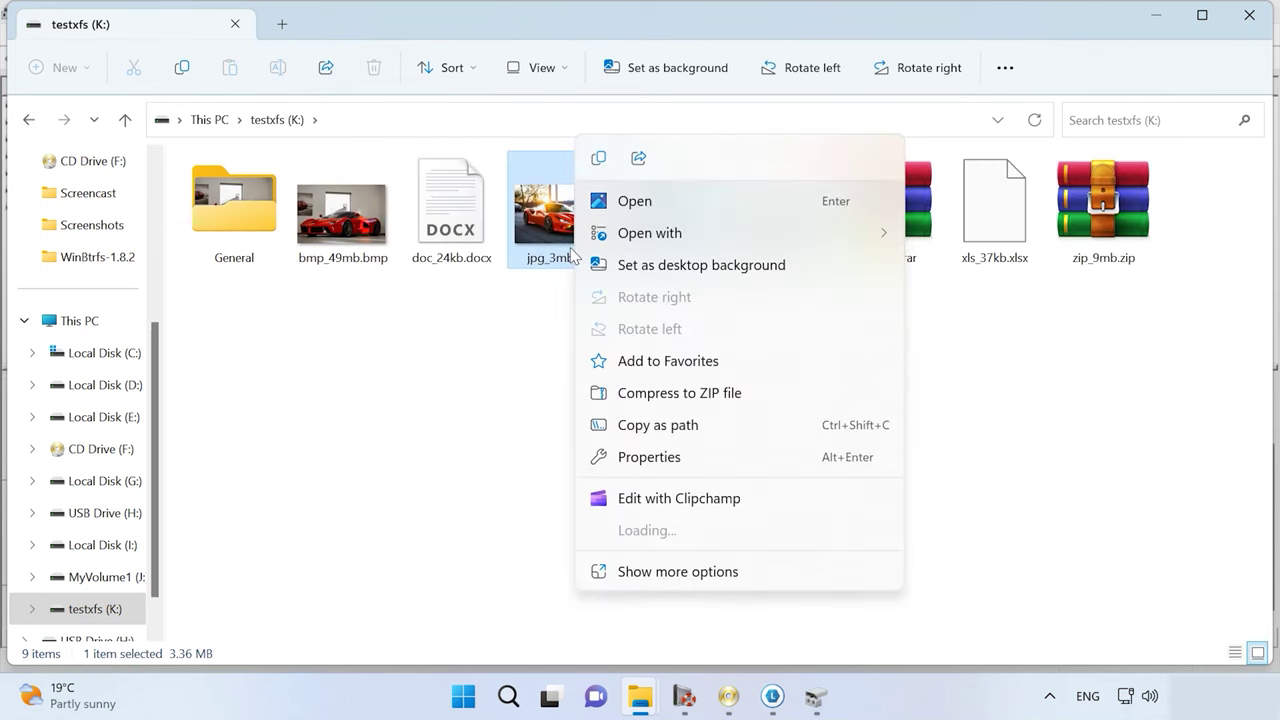
left_click(599, 158)
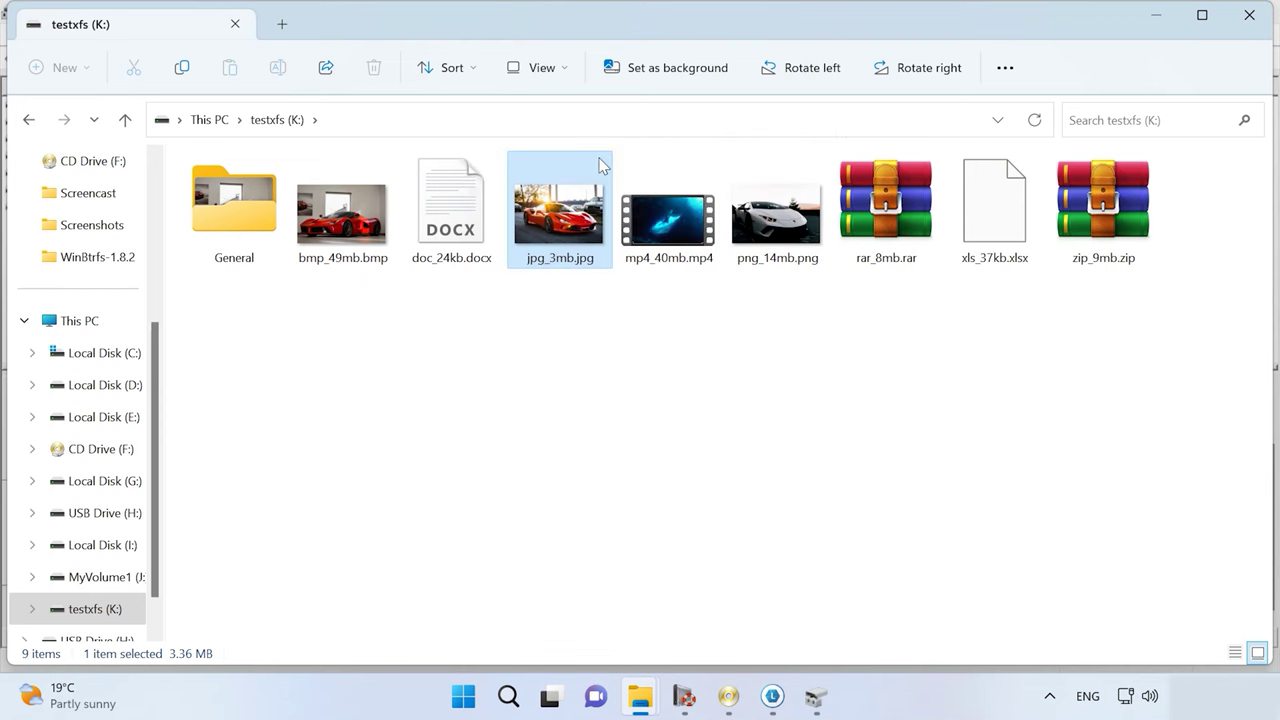
key("super+d")
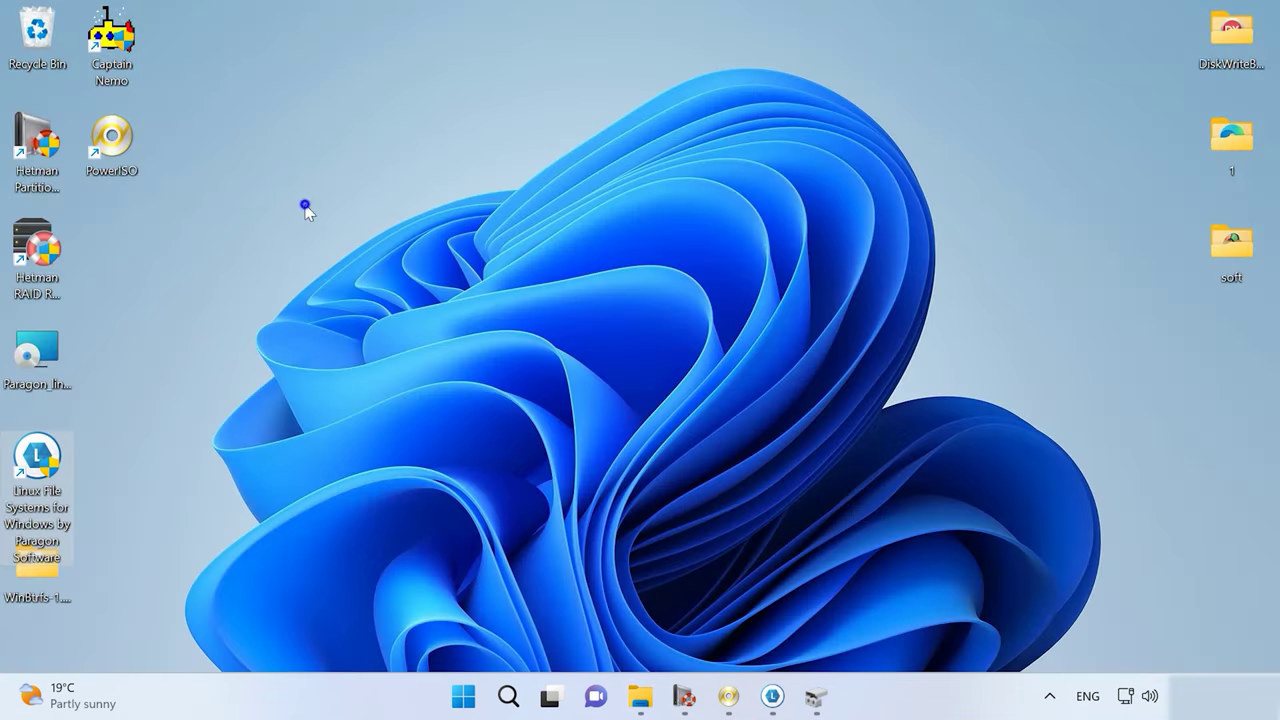
right_click(306, 198)
left_click(337, 219)
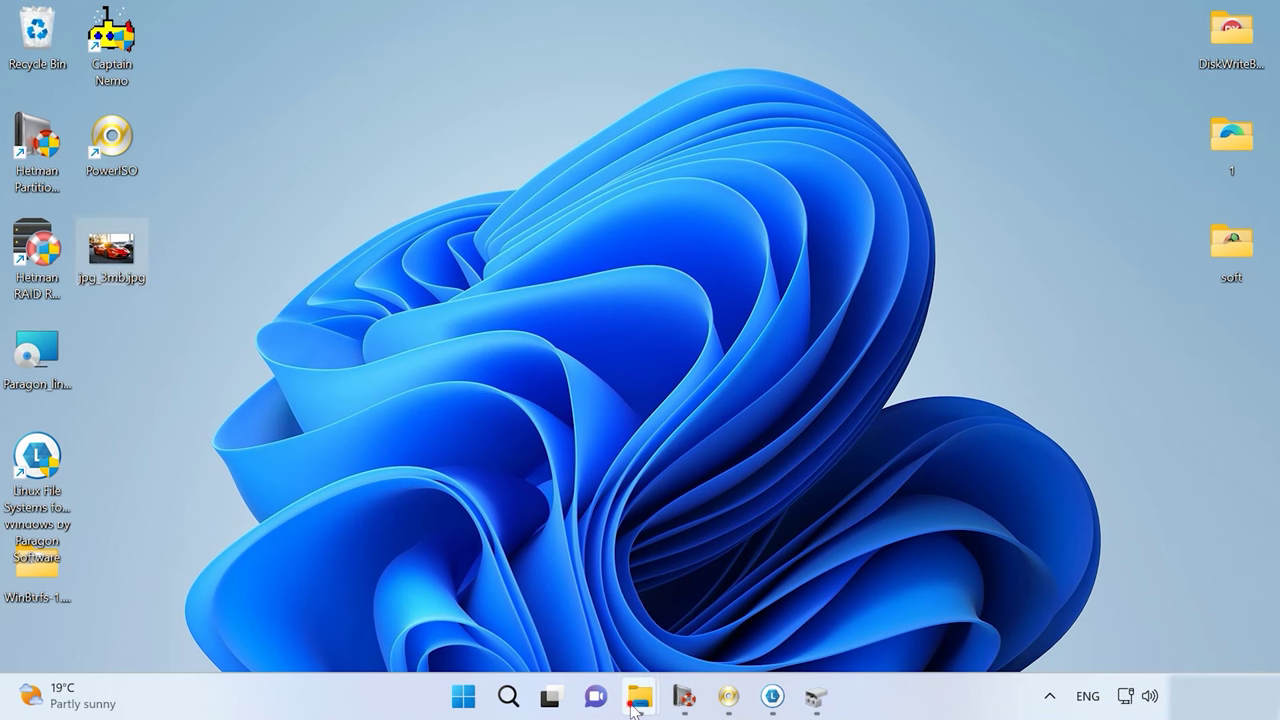
mouse_move(640, 697)
left_click(717, 623)
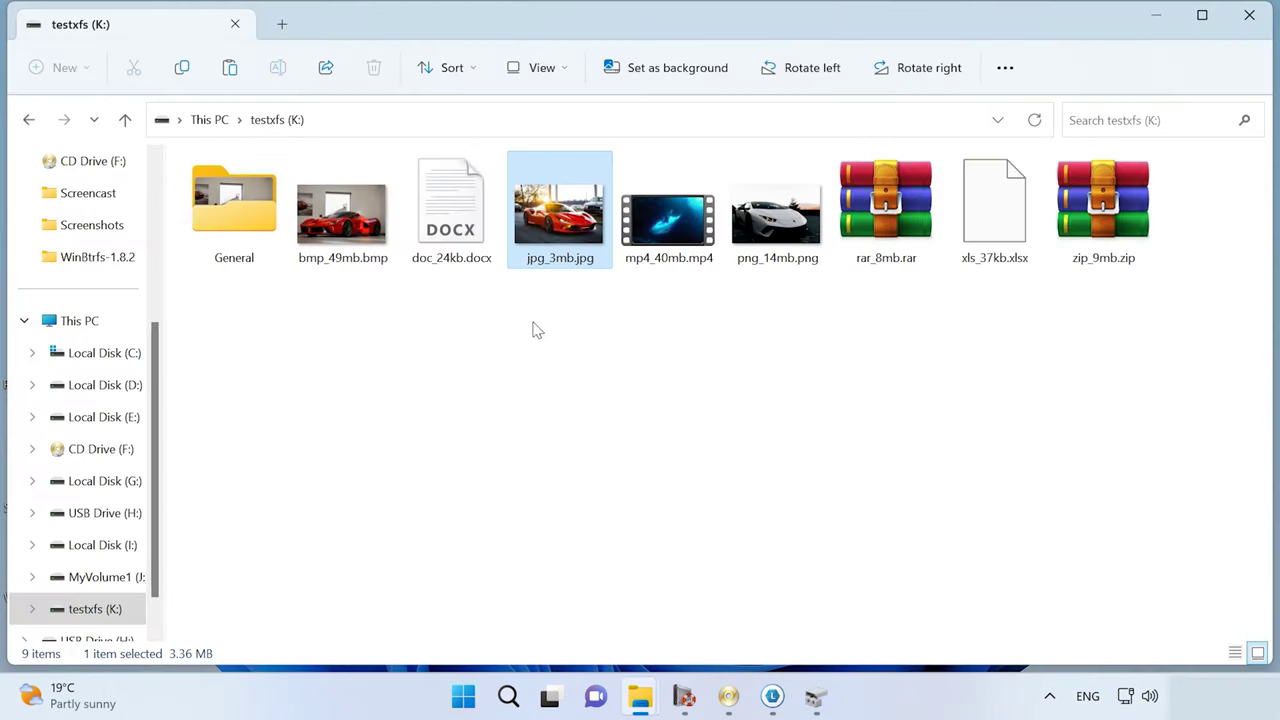
In DiskInternals Linux Reader, open XFS Volume 1 (txfs) and dismiss the Pro upgrade notice
left_click(775, 700)
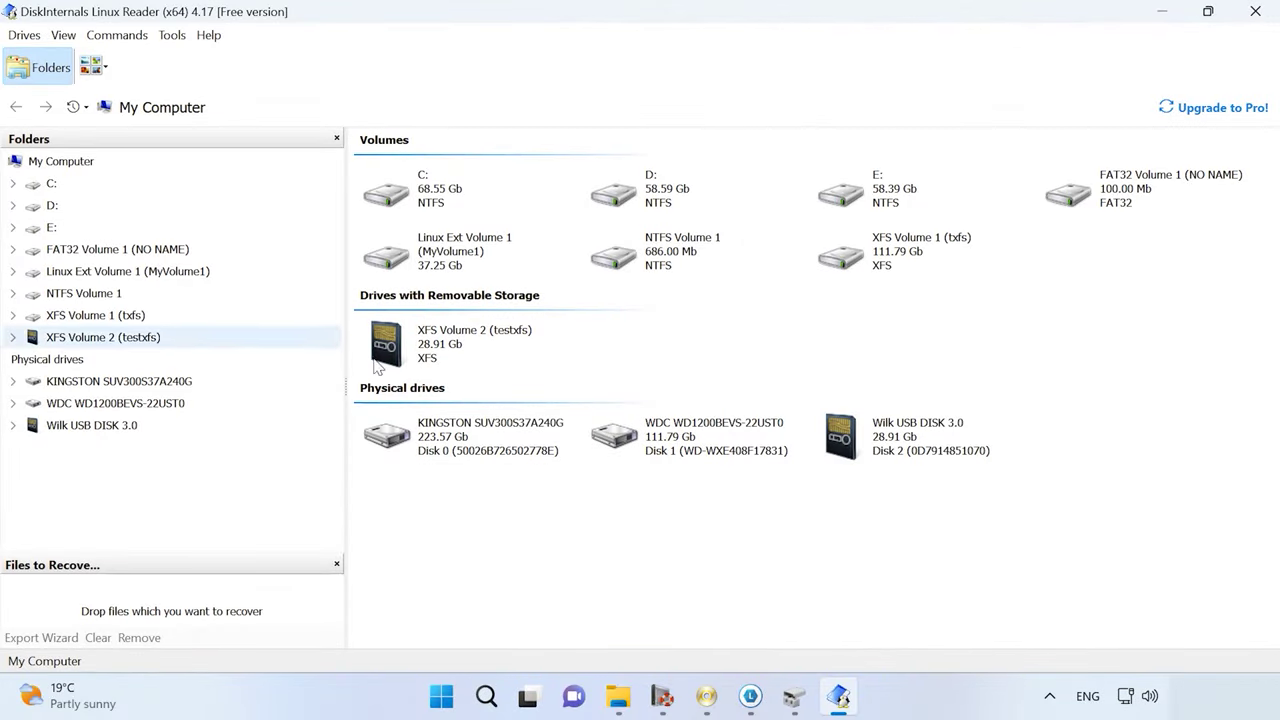
left_click(473, 345)
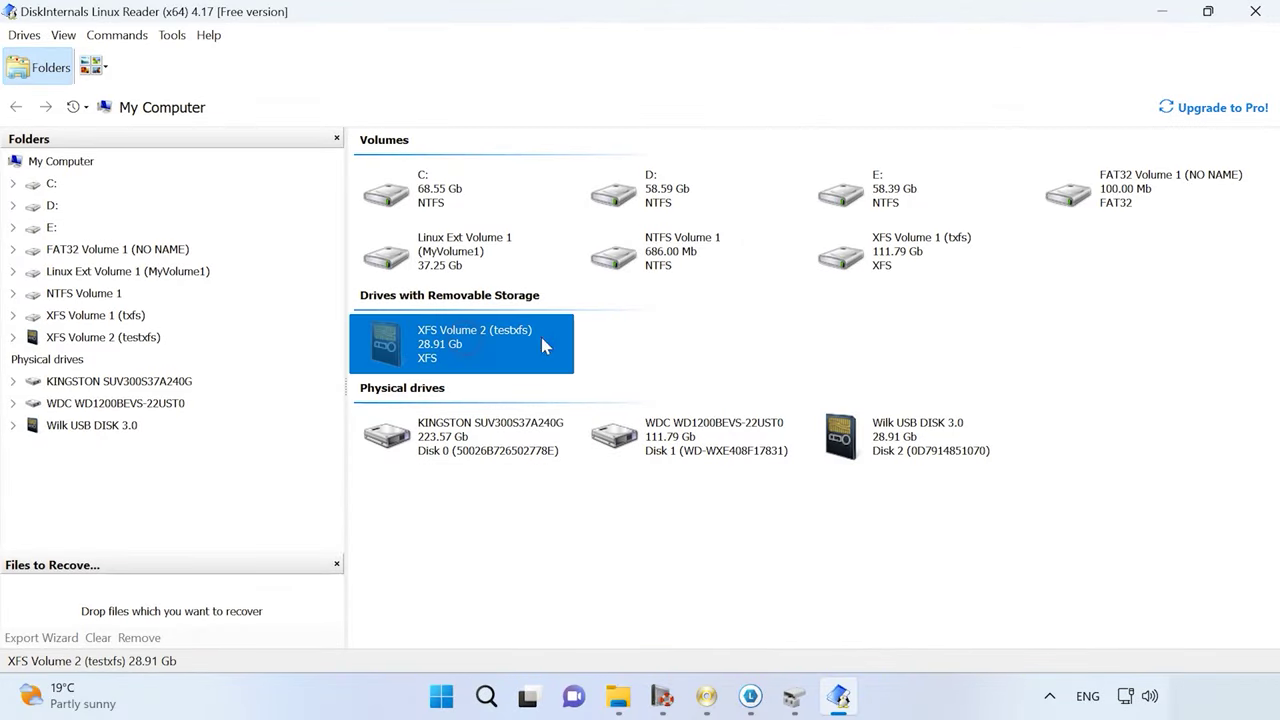
left_click(878, 258)
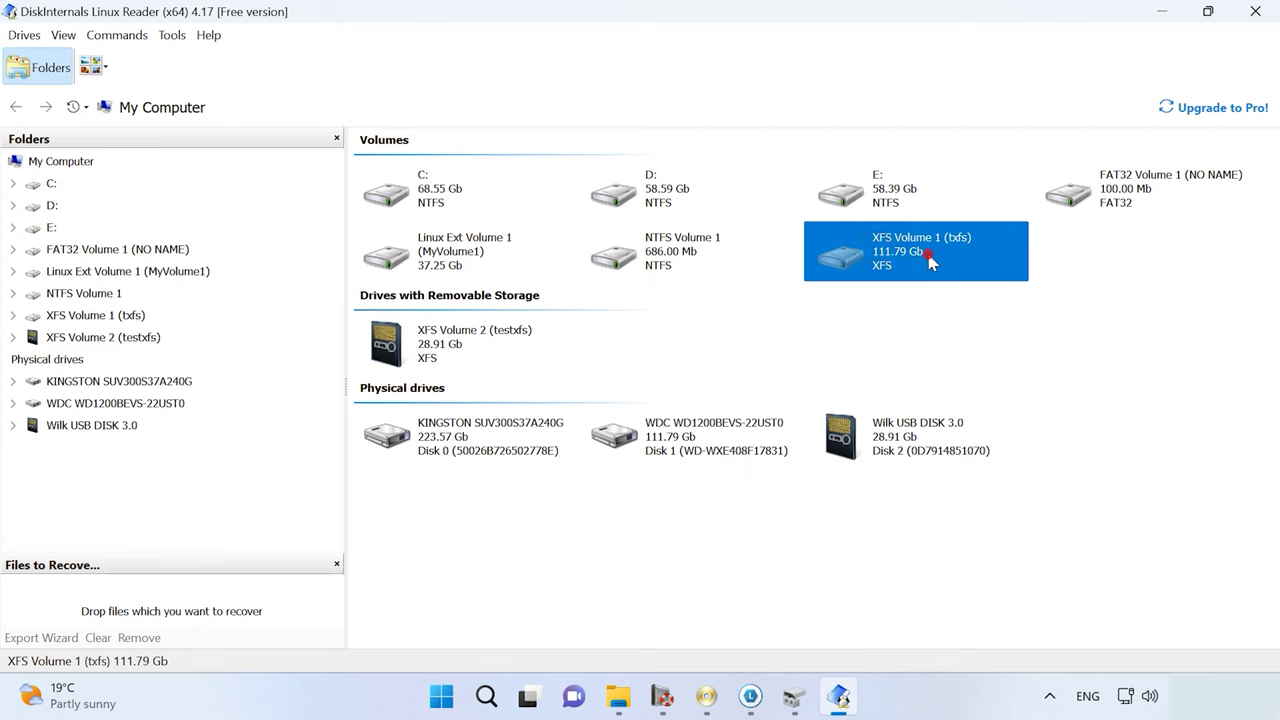
double_click(929, 258)
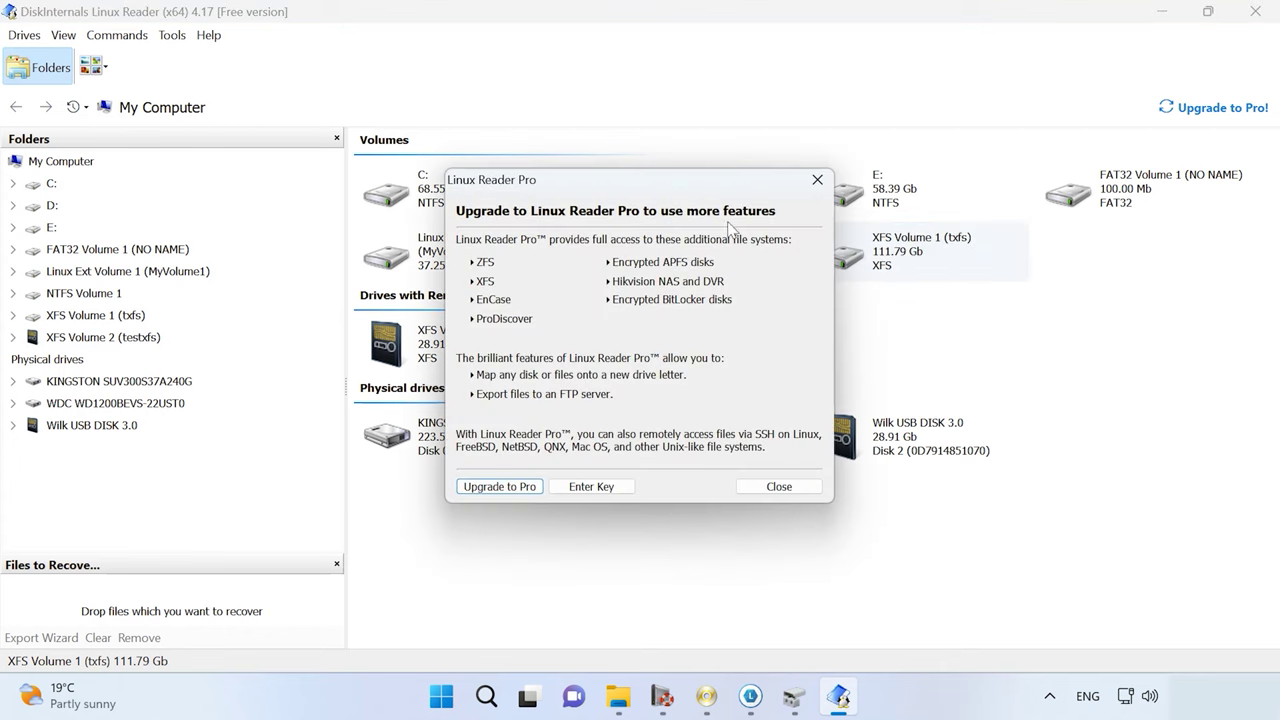
left_click(784, 488)
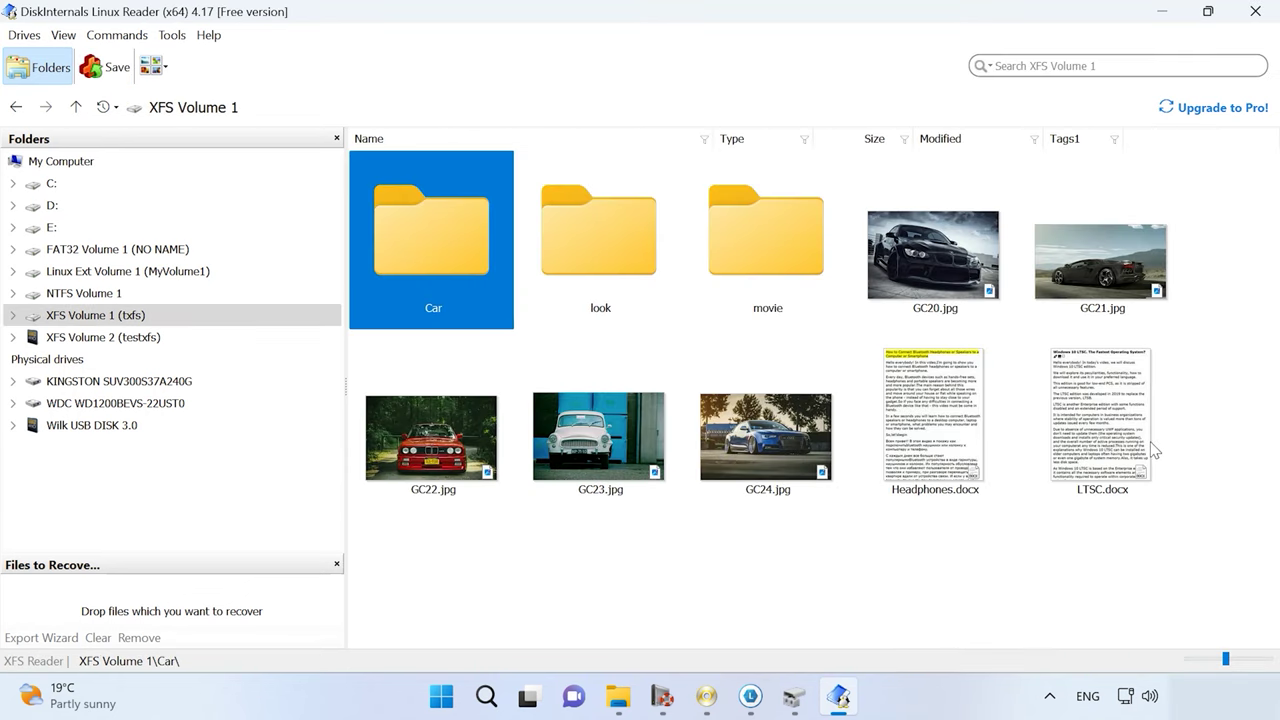
Start exporting GC20.jpg from XFS Volume 1 with the Save Files option
right_click(900, 290)
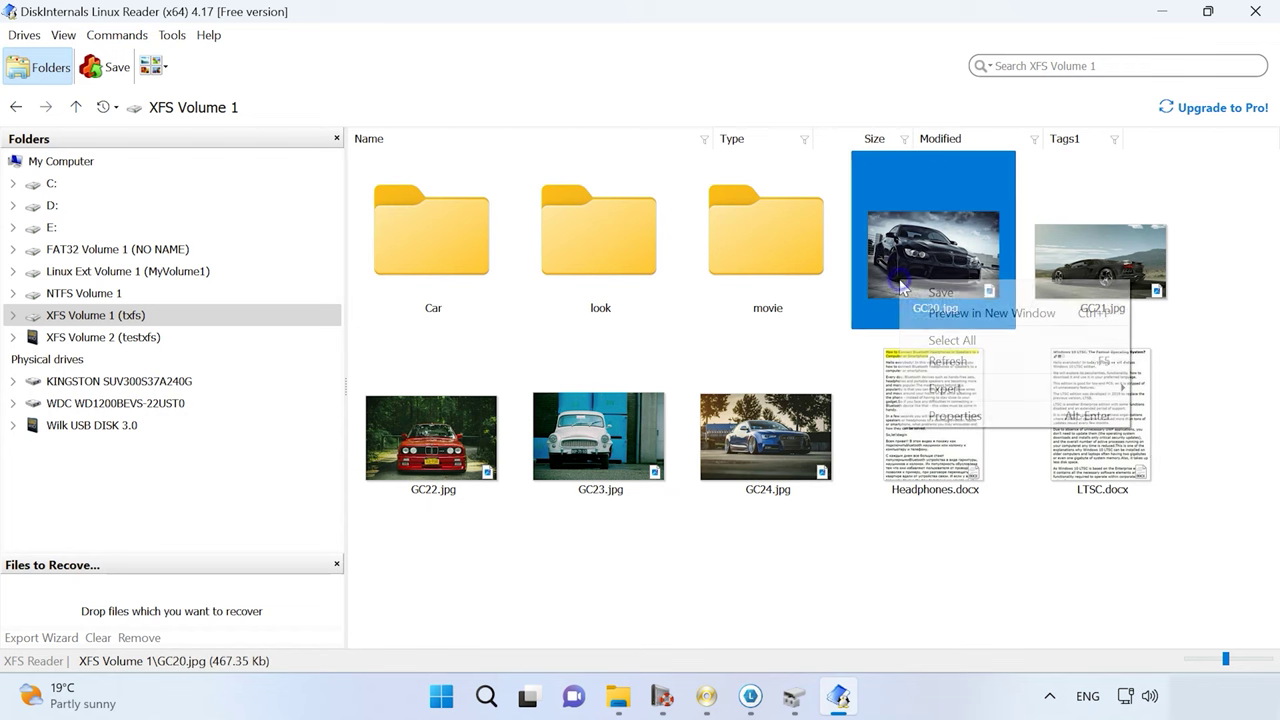
left_click(1001, 394)
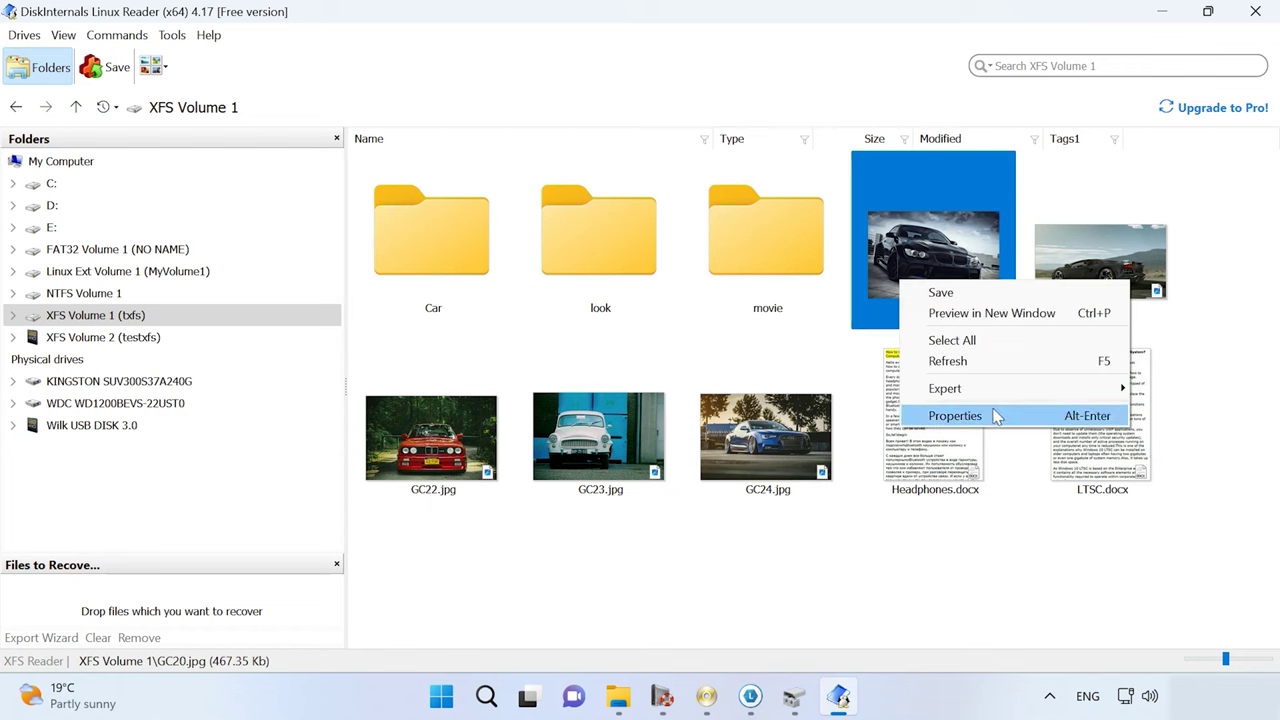
left_click(976, 291)
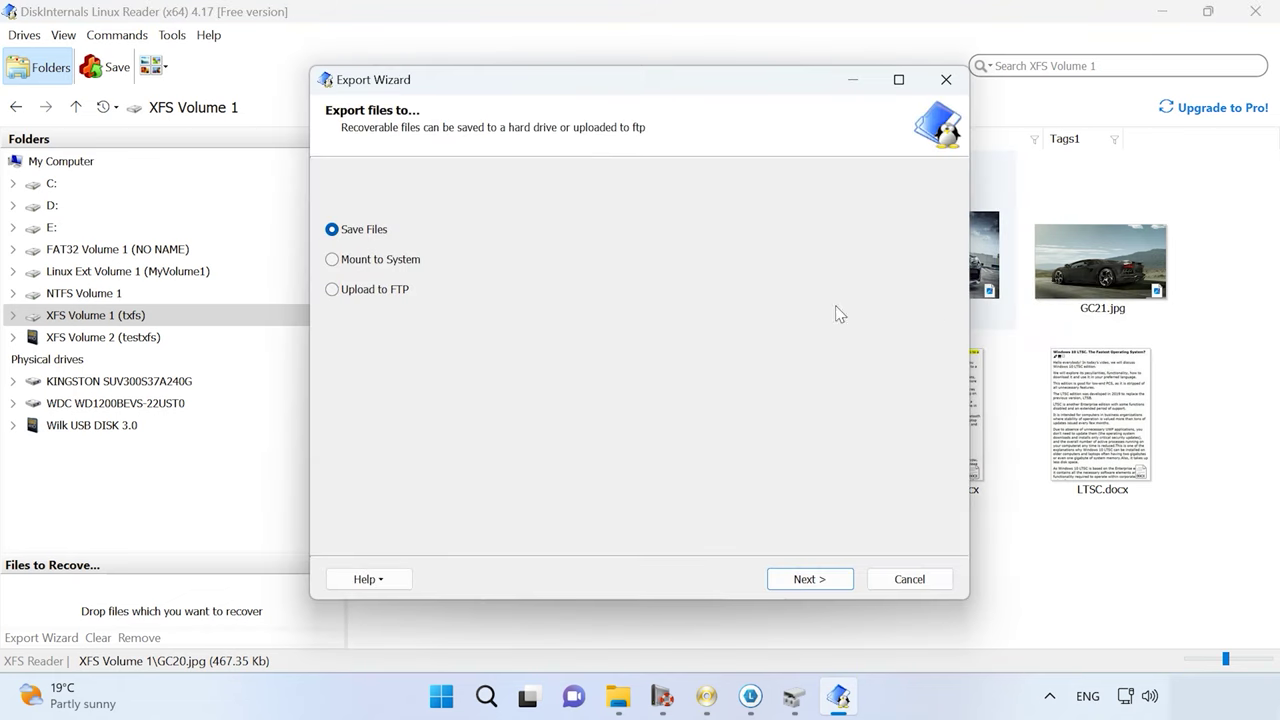
left_click(830, 577)
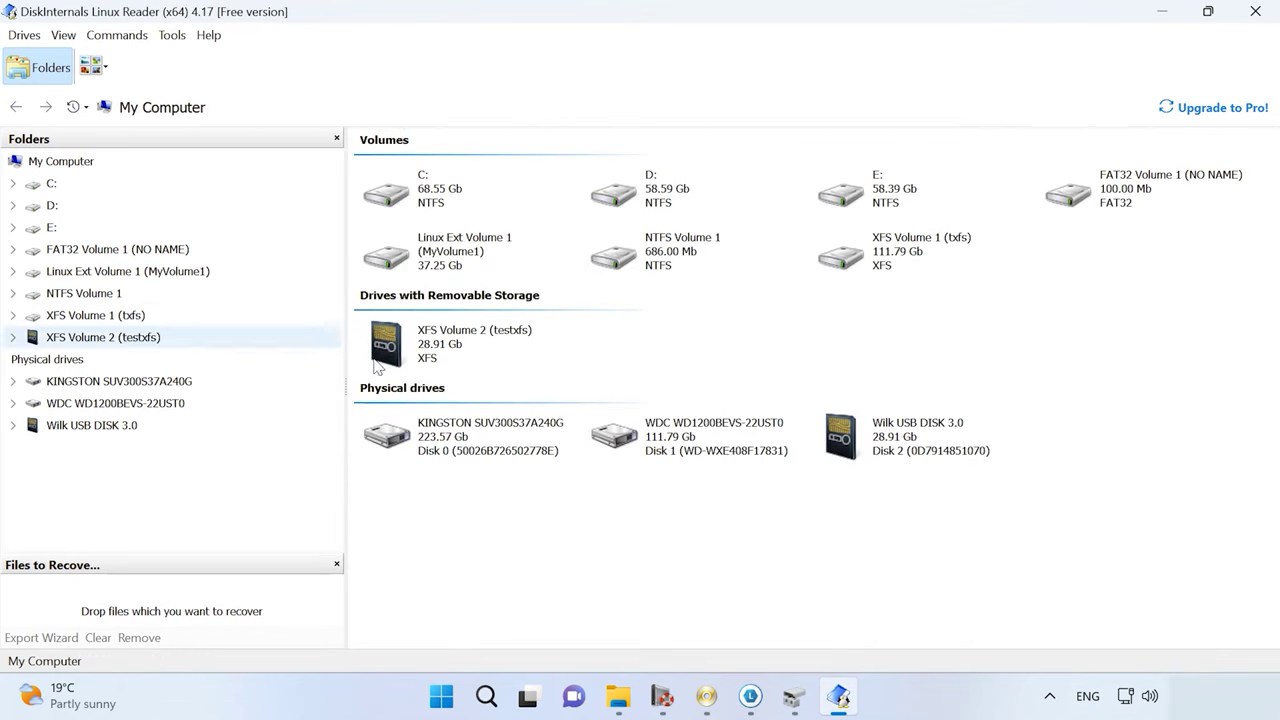
left_click(472, 345)
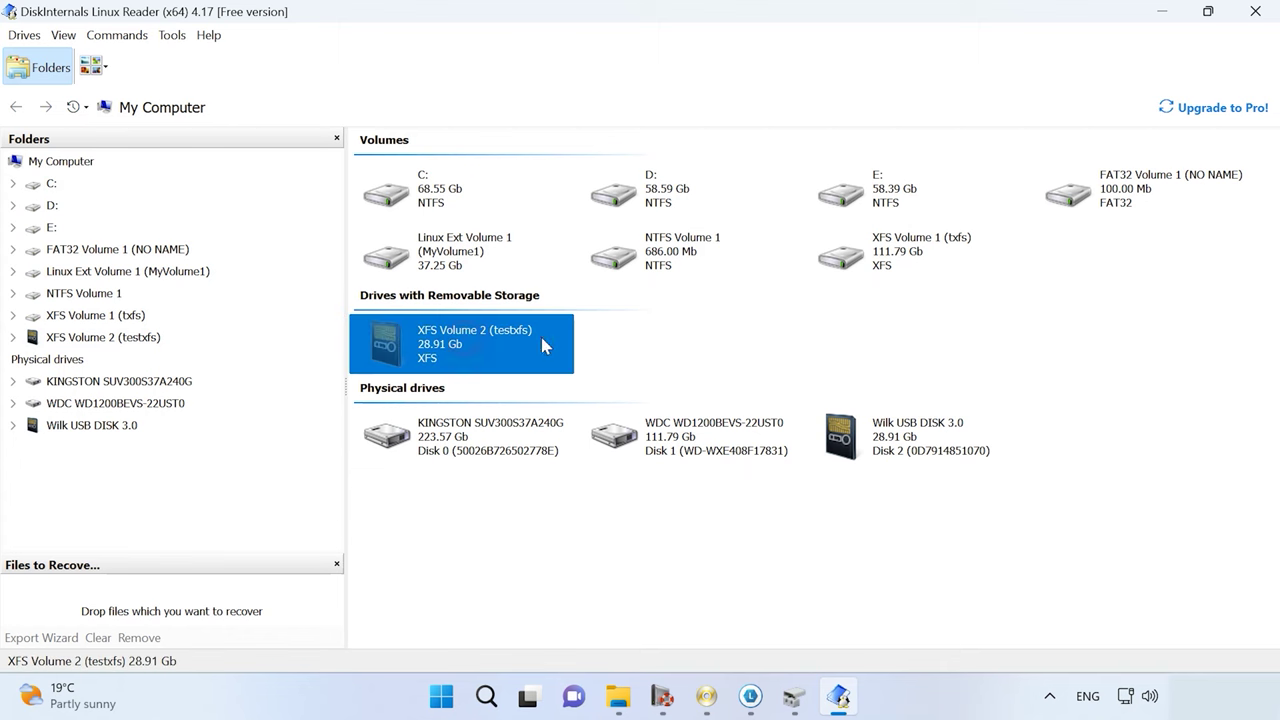
left_click(878, 258)
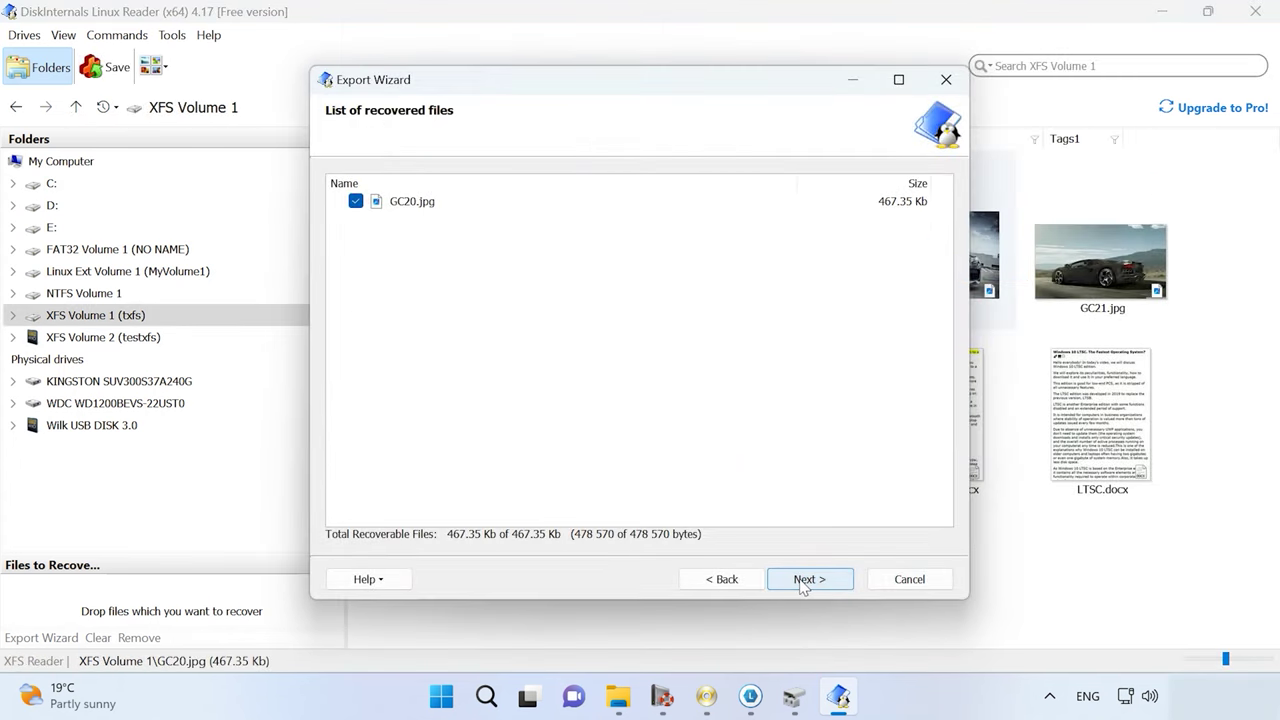
Try to continue the GC20.jpg export through the file list and product registration, dismissing the upgrade notices, and cancel the wizard
left_click(805, 582)
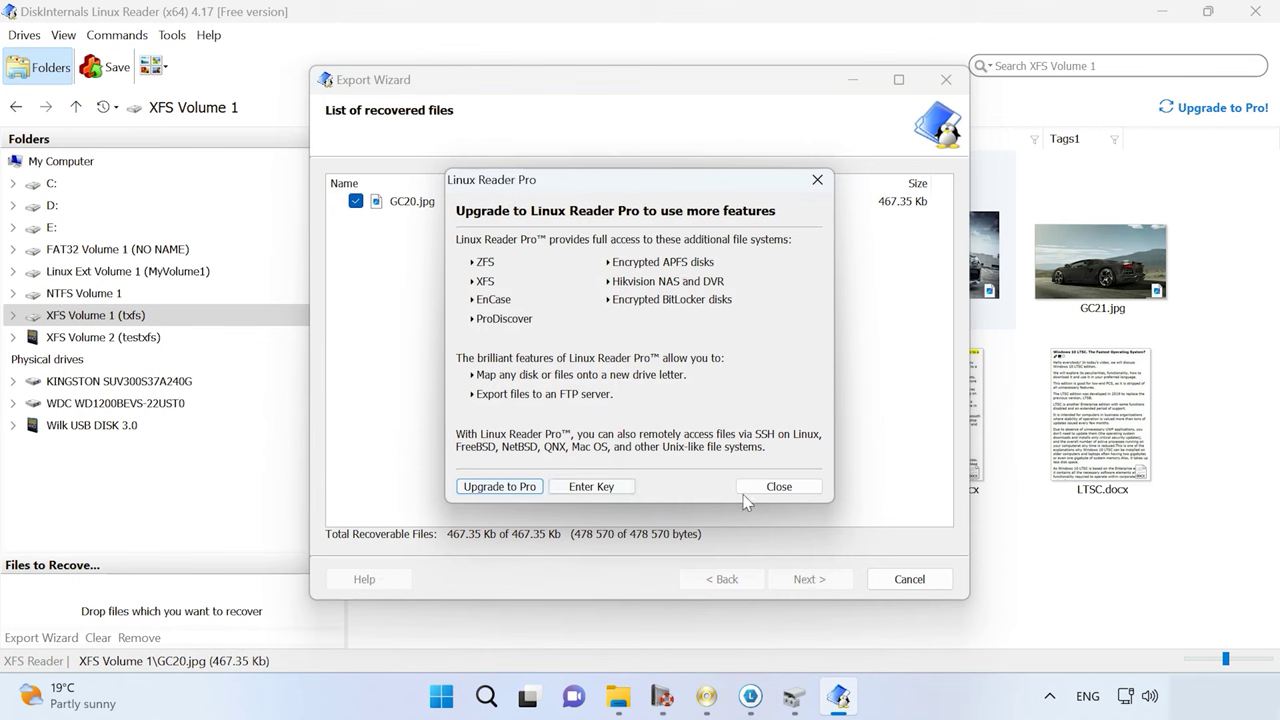
left_click(775, 487)
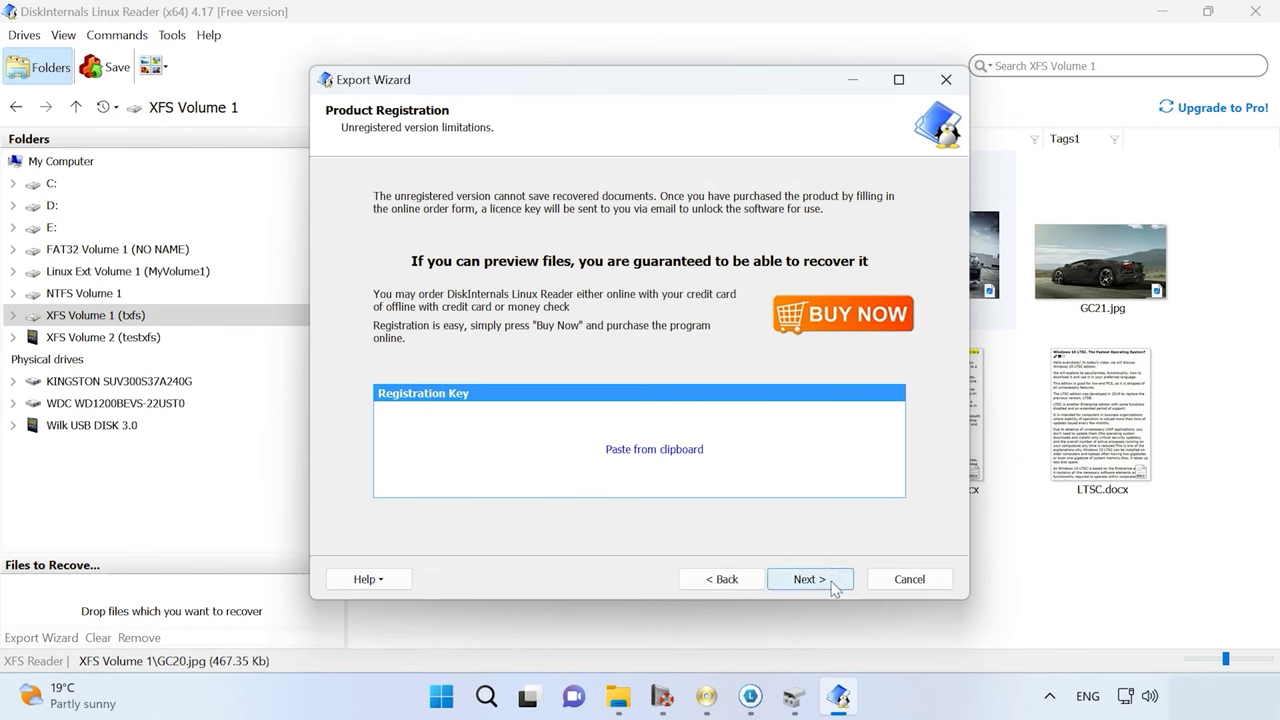
left_click(831, 583)
left_click(793, 488)
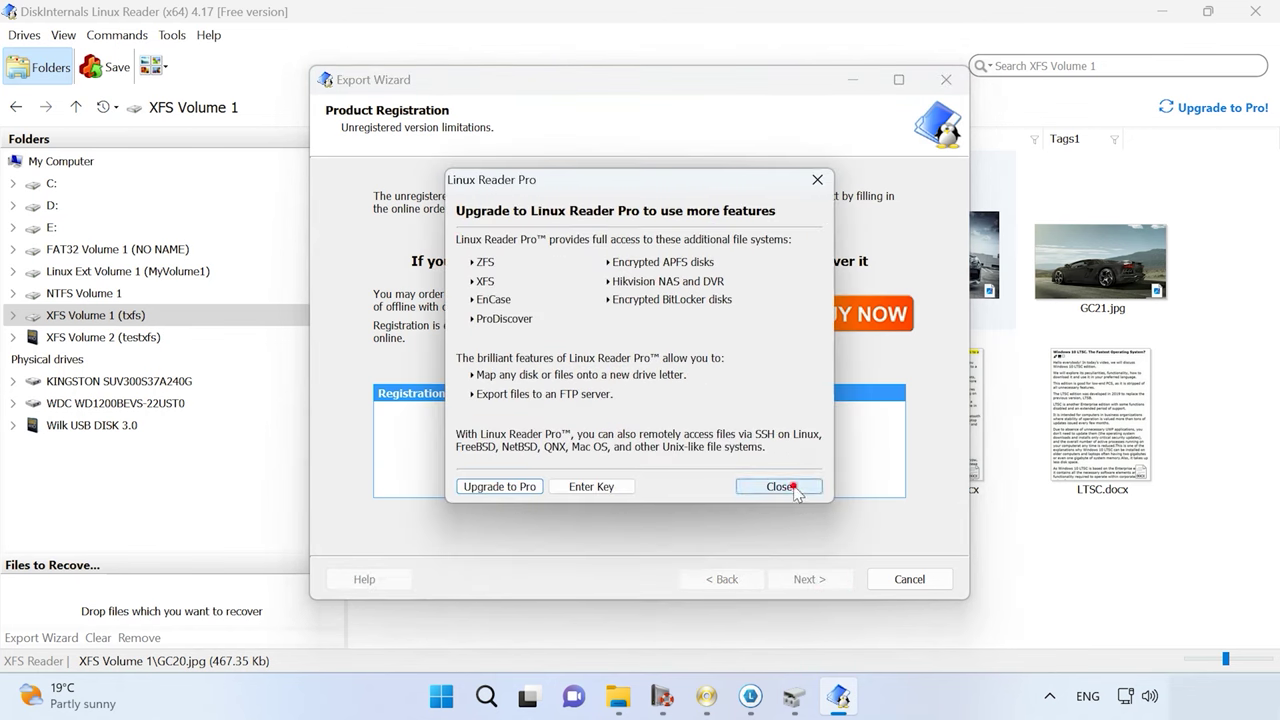
left_click(902, 580)
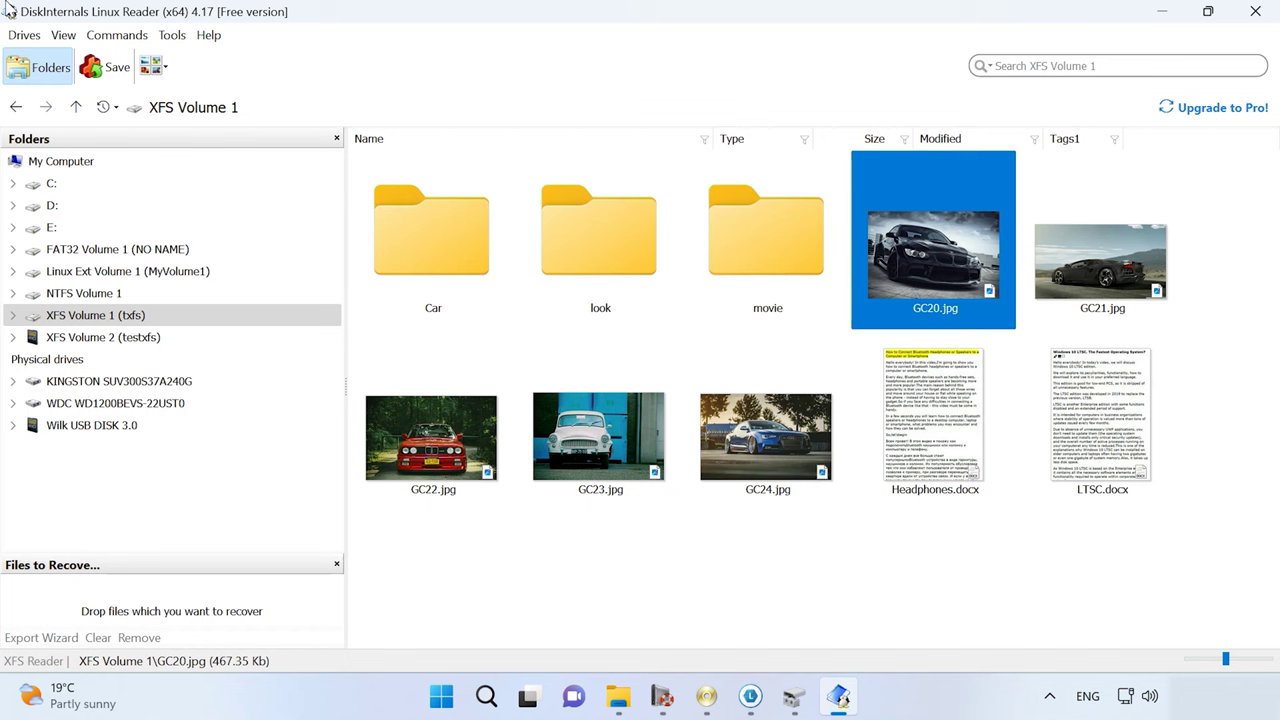
Preview GC20.jpg in the preview panel and close the panel
left_click(63, 37)
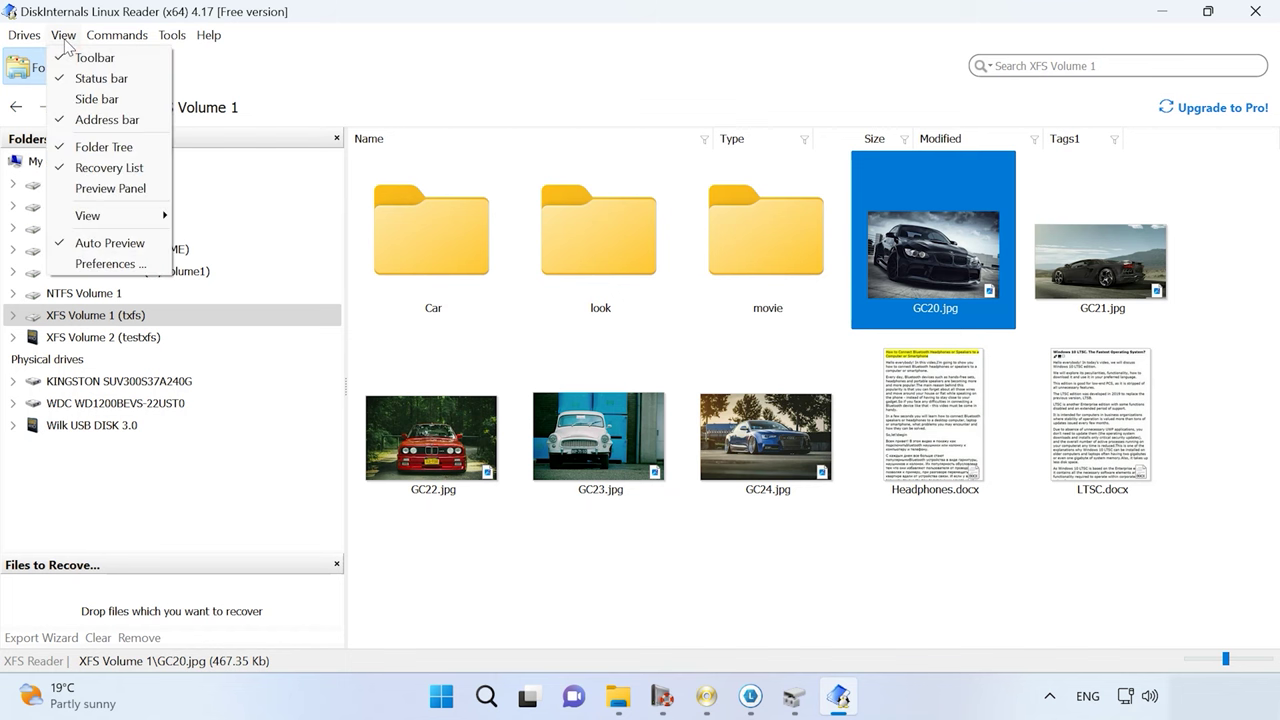
mouse_move(103, 216)
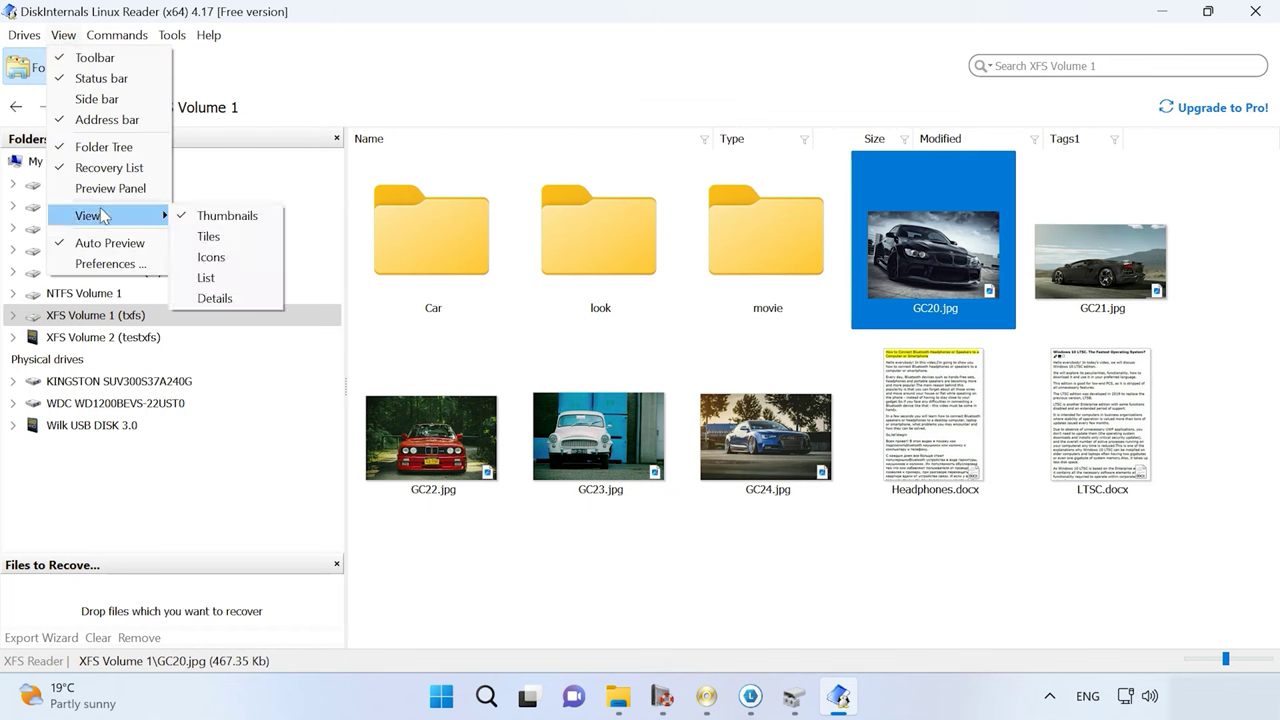
left_click(115, 190)
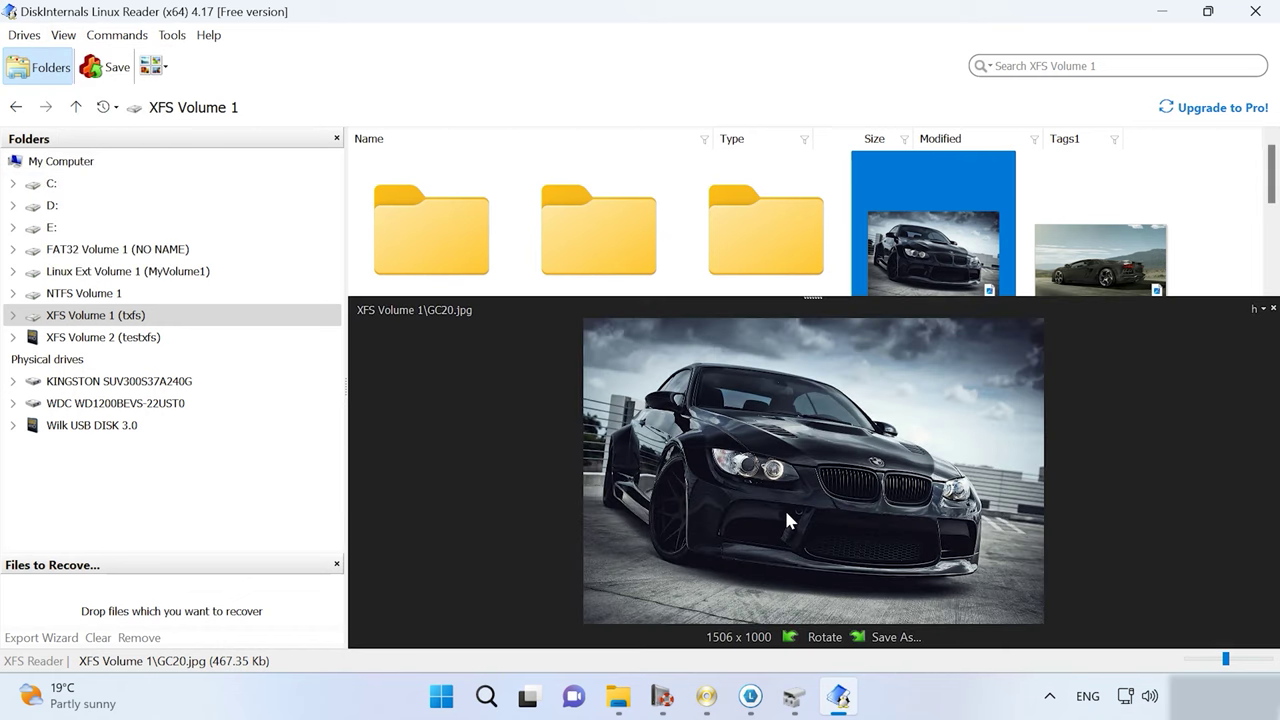
left_click(1273, 308)
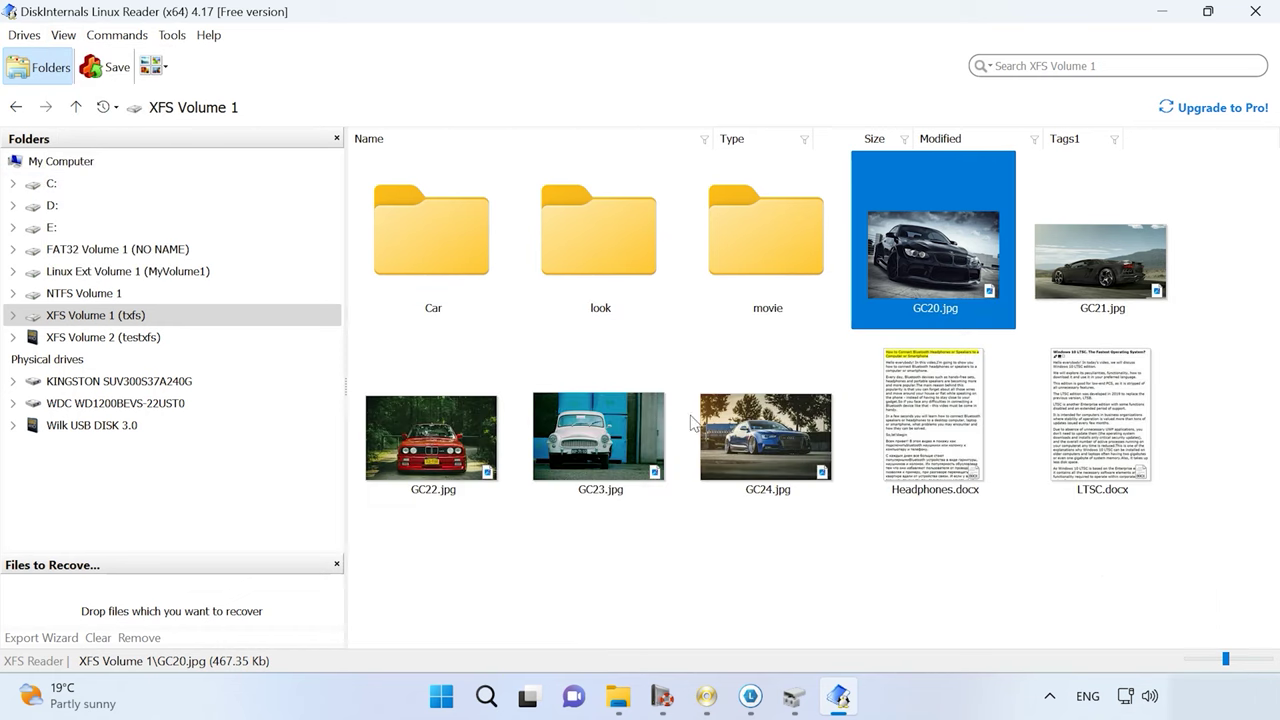
Select GC24.jpg on XFS Volume 1, preview it in the preview panel and close the panel
left_click(758, 430)
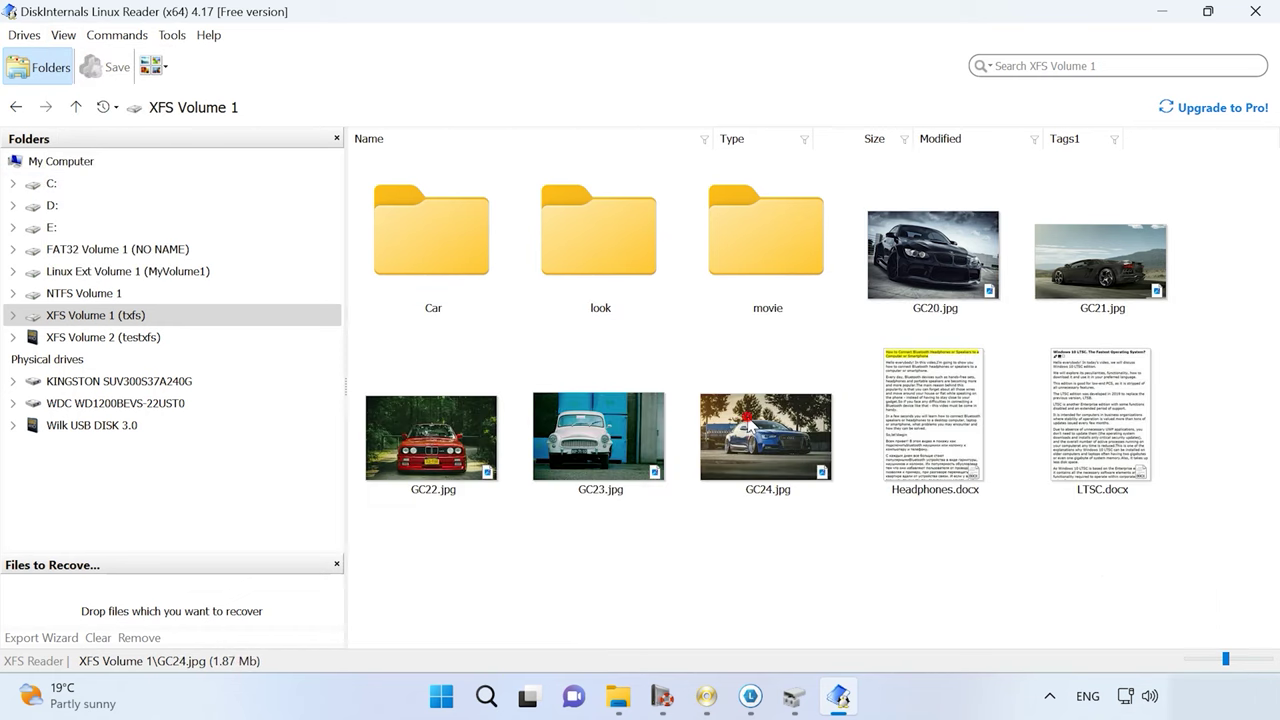
left_click(63, 35)
left_click(110, 188)
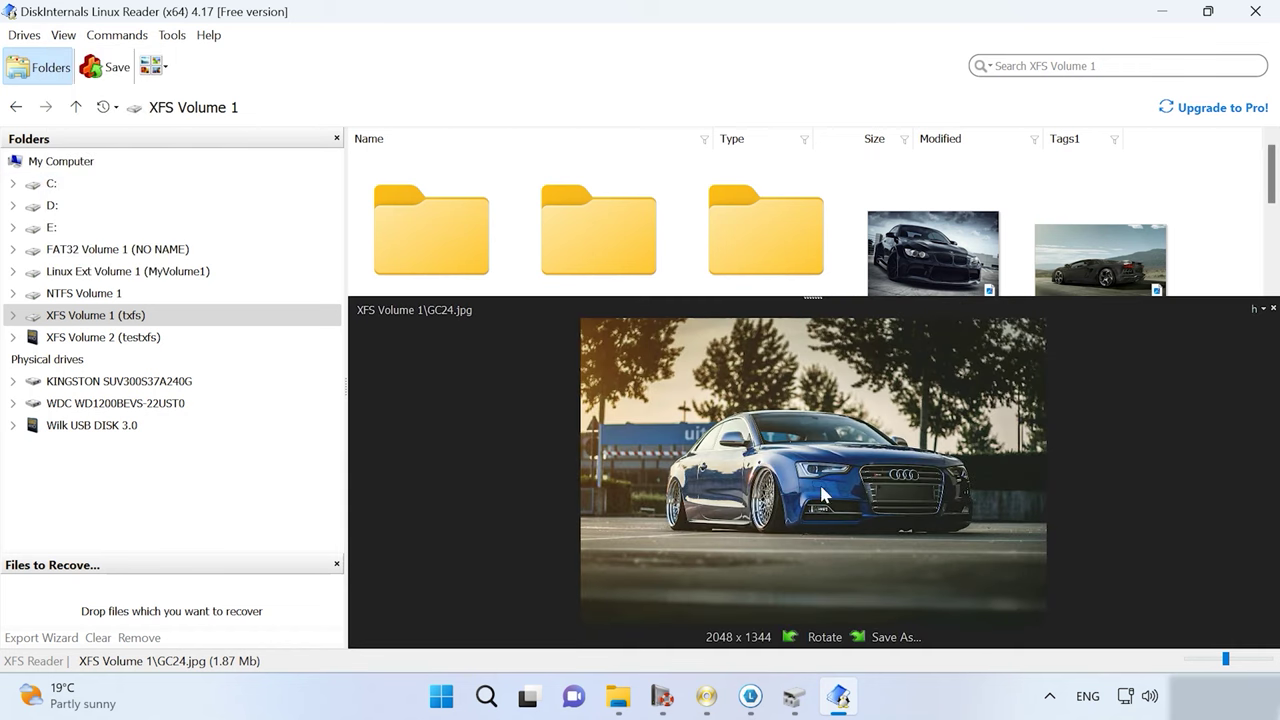
left_click(1273, 309)
Try to continue the GC20.jpg export past the product registration page without a registration key
double_click(758, 430)
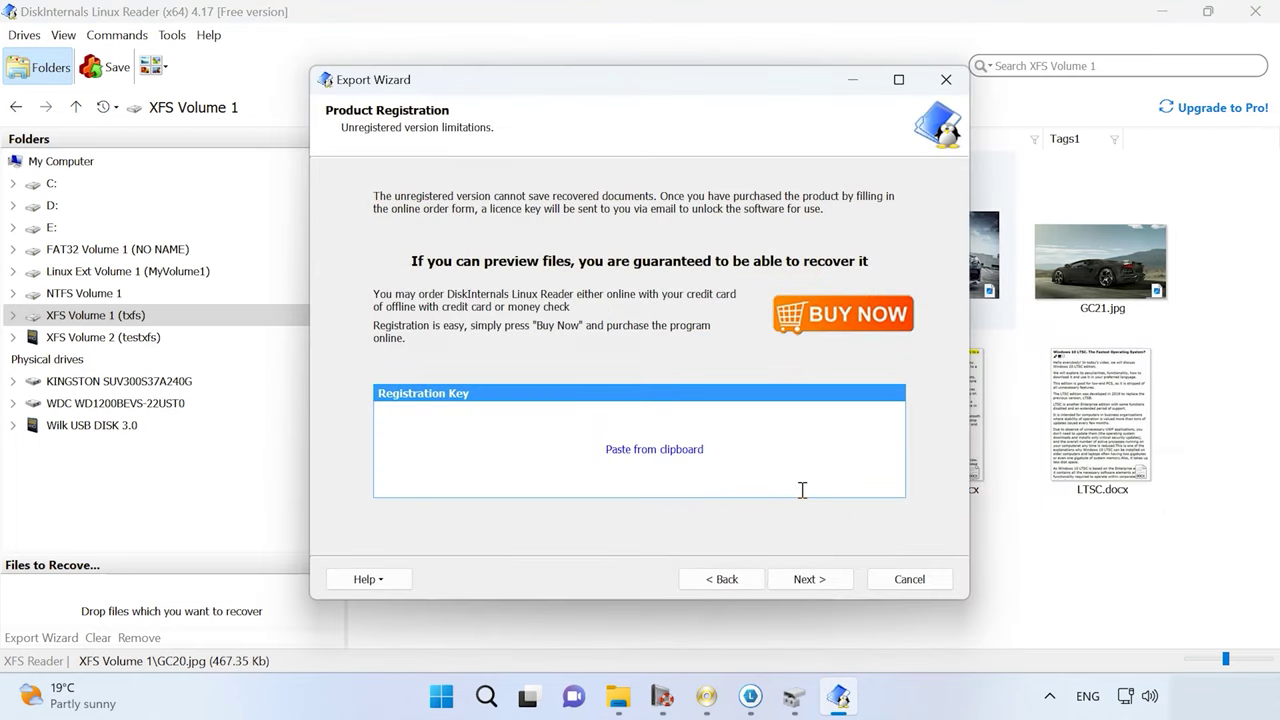
left_click(831, 581)
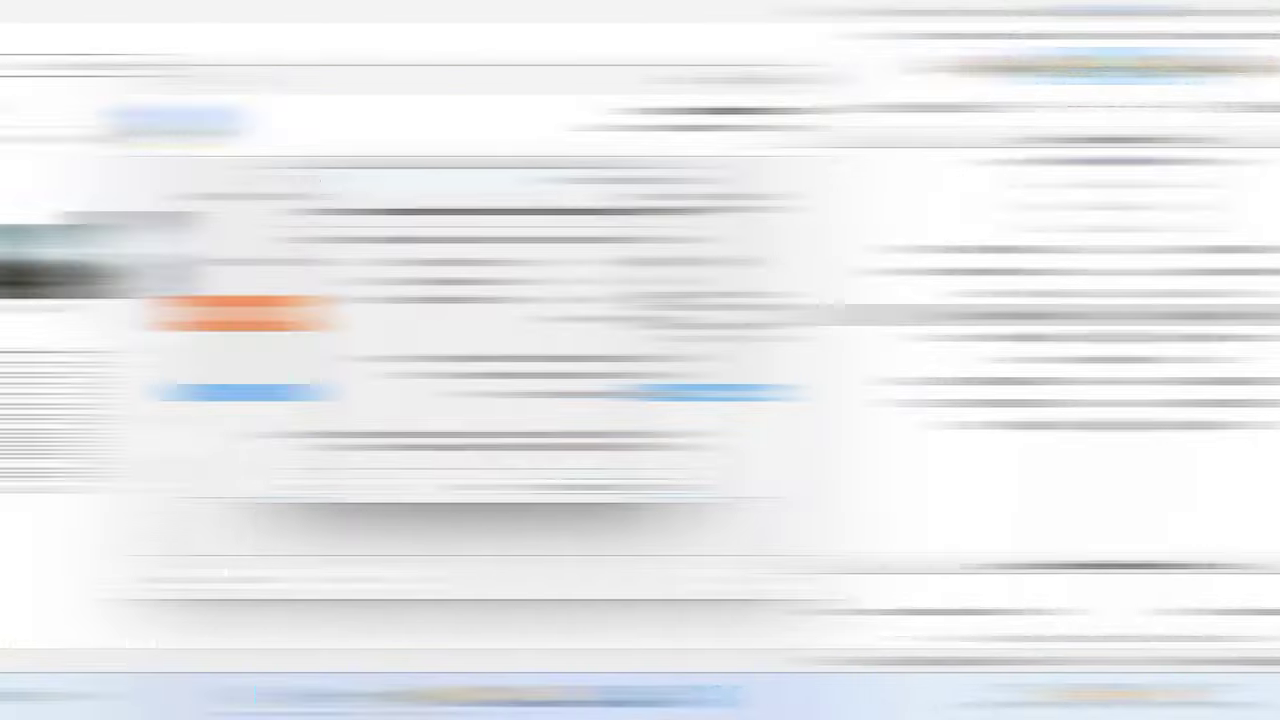